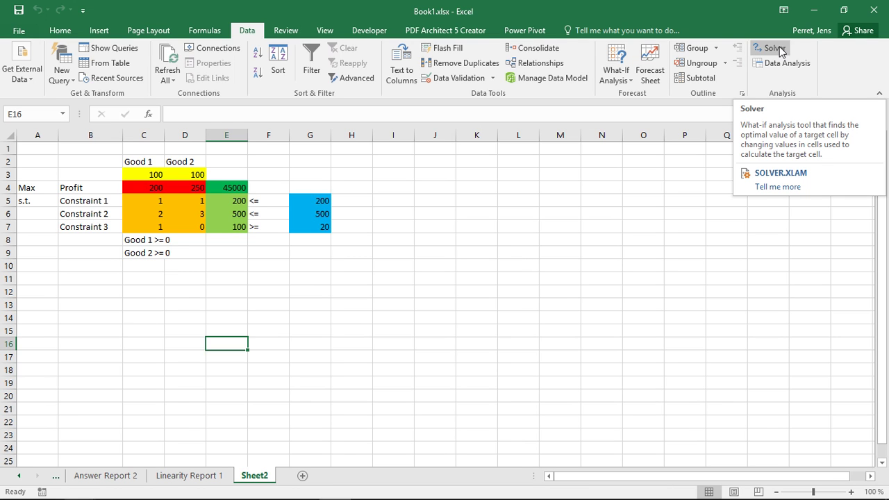
Step: Run Solver on the profit model, keep the solution, and generate a Sensitivity report
click(775, 48)
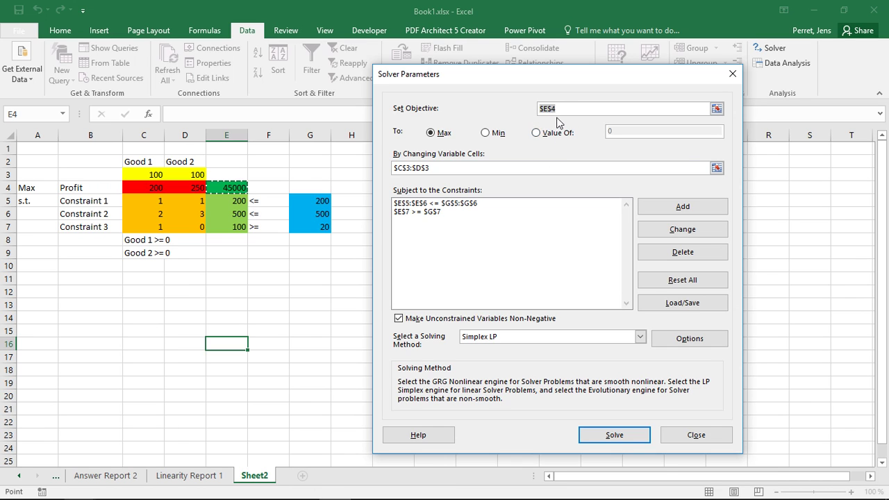
click(597, 435)
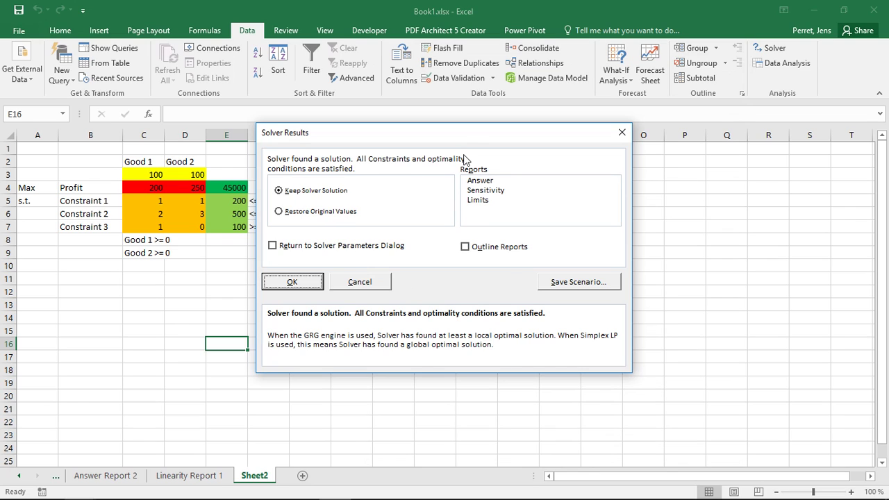
click(482, 190)
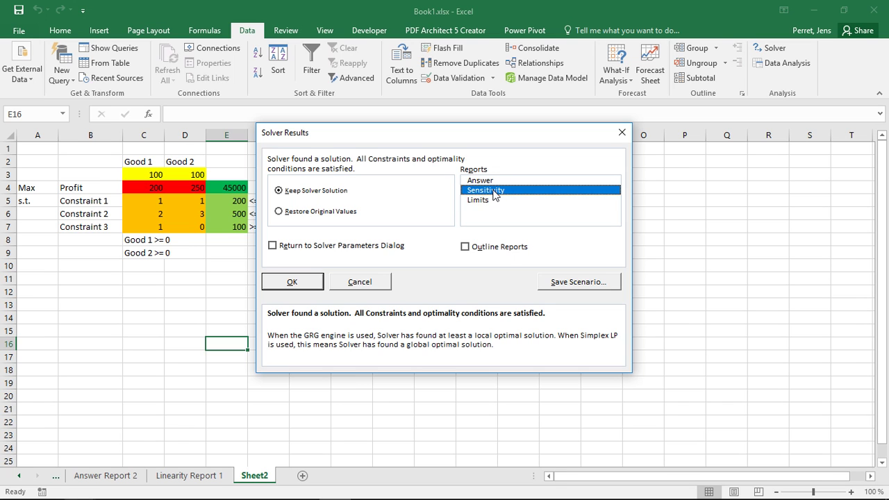
click(310, 282)
click(297, 476)
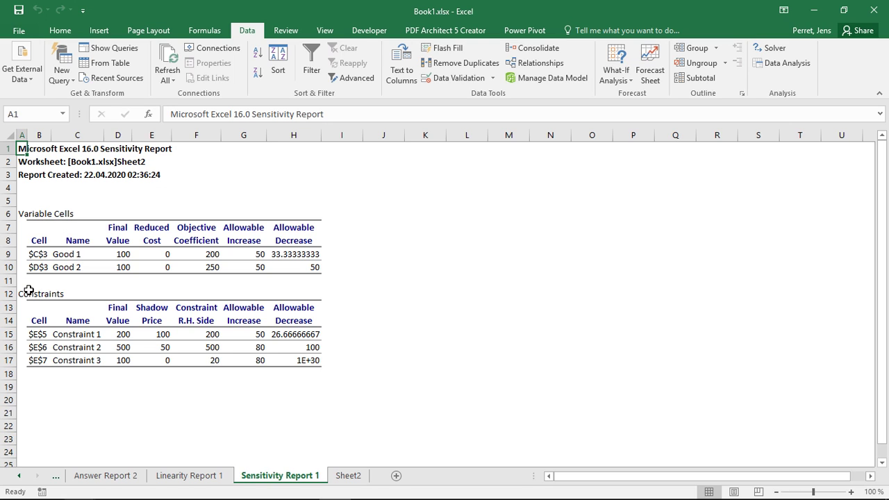
click(347, 475)
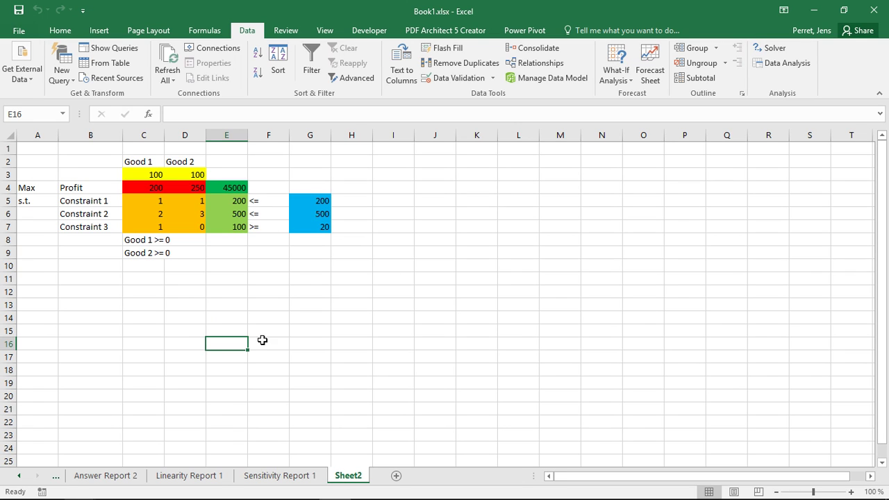
drag(149, 186, 176, 187)
drag(317, 198, 321, 223)
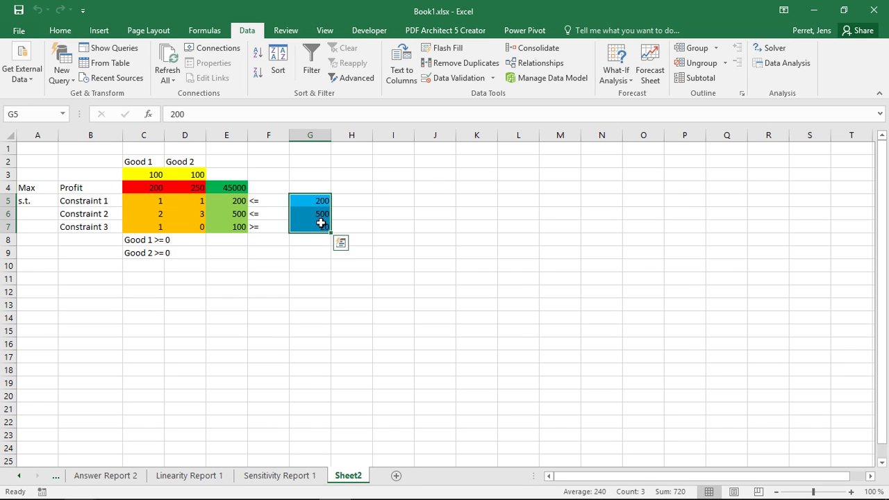
click(298, 476)
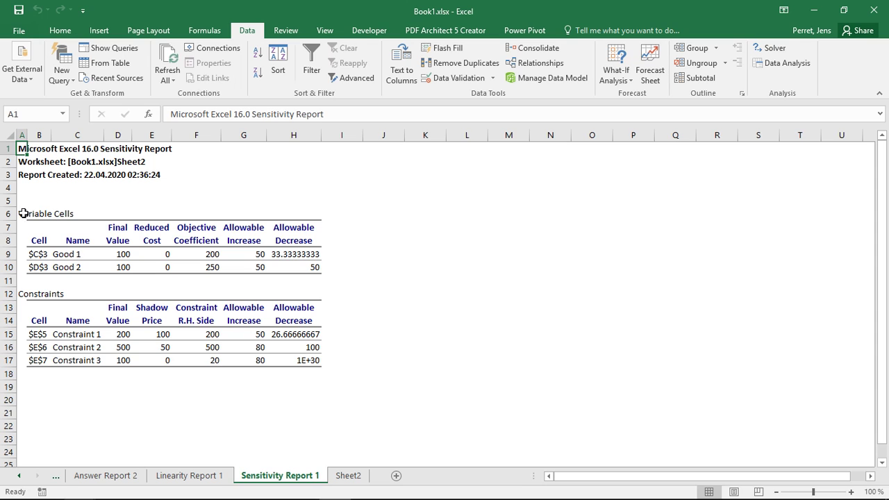
drag(23, 214, 67, 213)
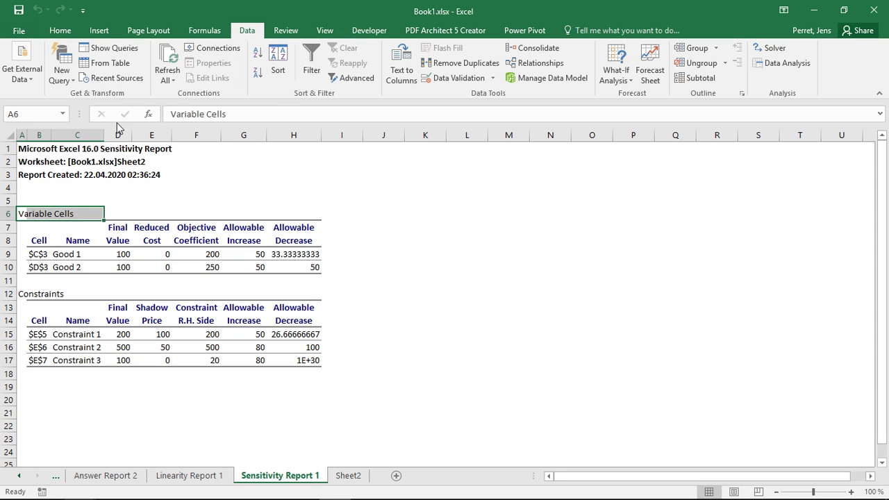
Step: Fill the Variable Cells heading (A6:C6) red and the Constraints heading (A12:C12) light blue
click(68, 31)
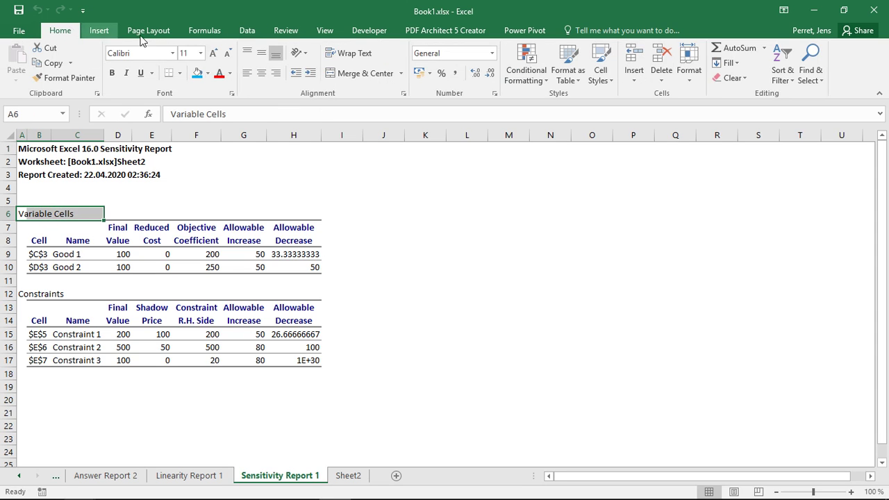
click(208, 73)
click(214, 175)
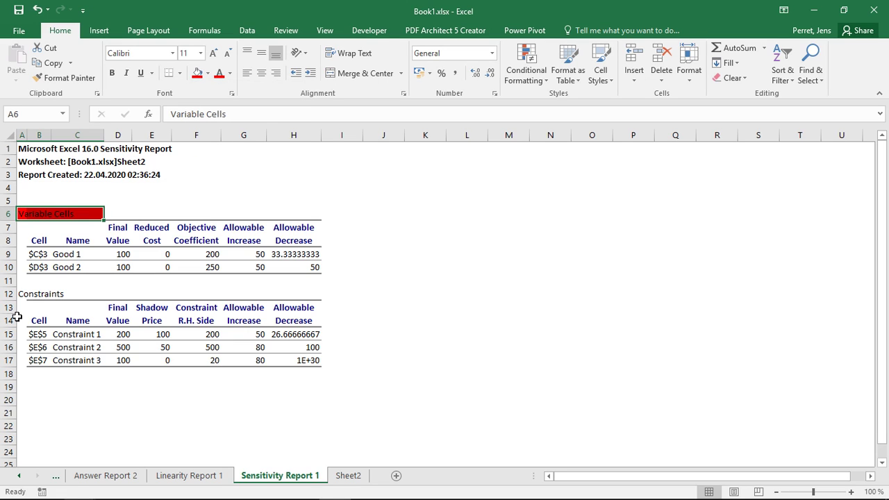
drag(21, 293, 69, 294)
click(207, 74)
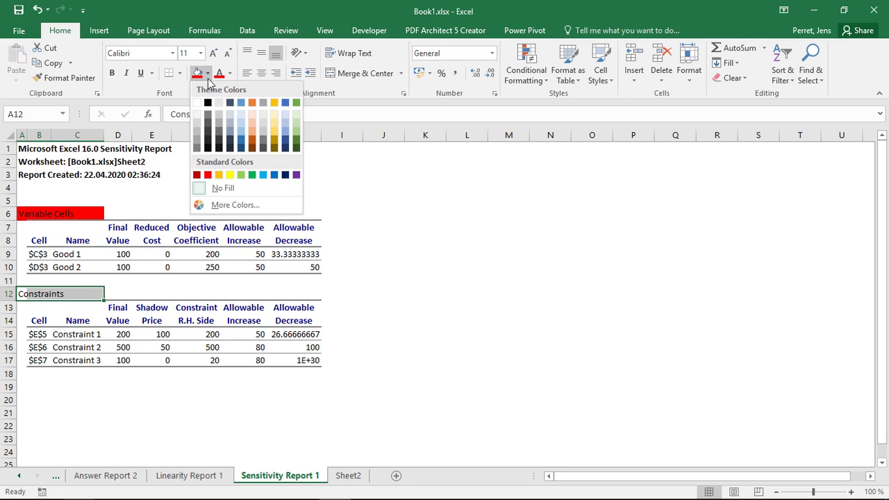
click(263, 175)
click(175, 294)
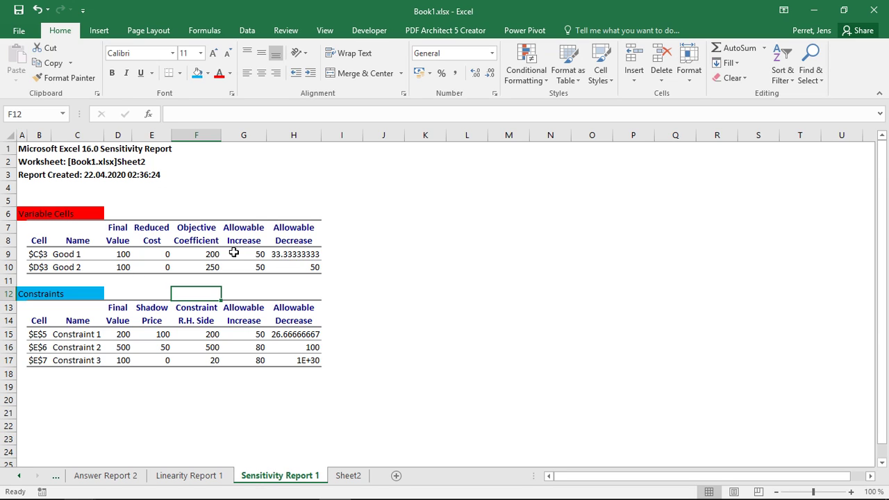
click(118, 254)
click(123, 269)
click(125, 254)
click(123, 268)
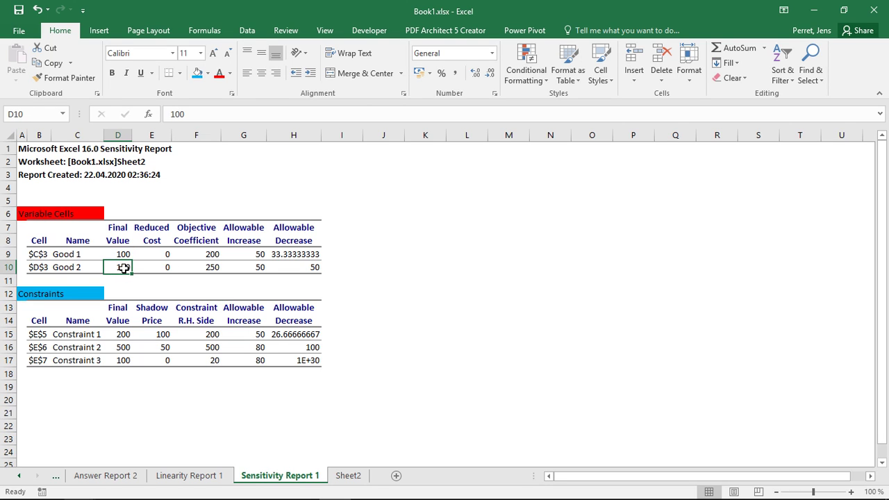
click(209, 254)
click(209, 266)
click(209, 255)
click(208, 266)
click(208, 256)
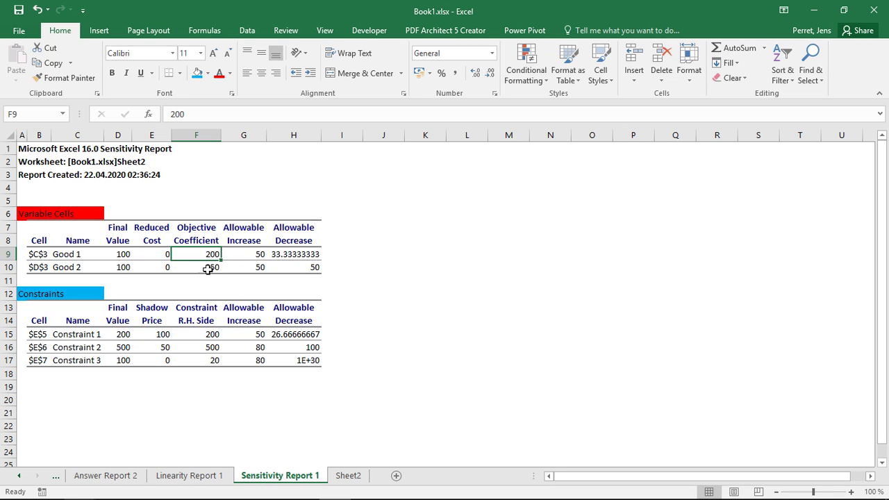
click(207, 269)
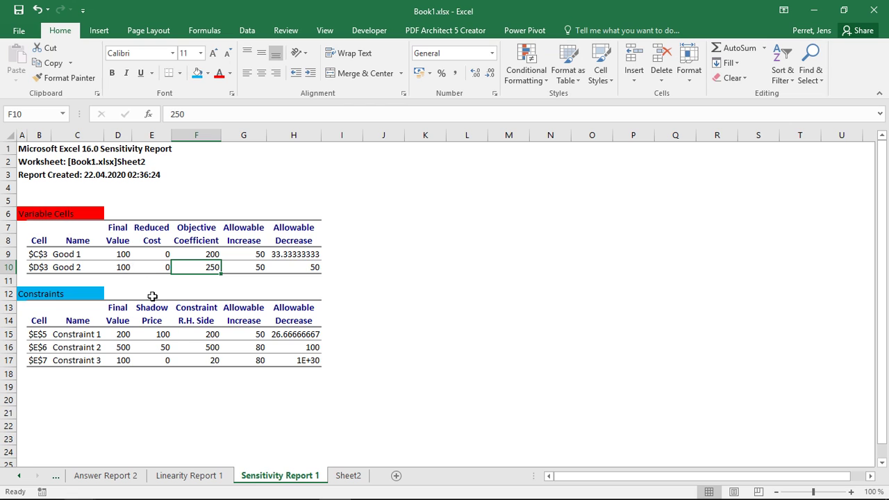
Step: On Sheet2, change Good 2's profit in D4 to 225
click(340, 476)
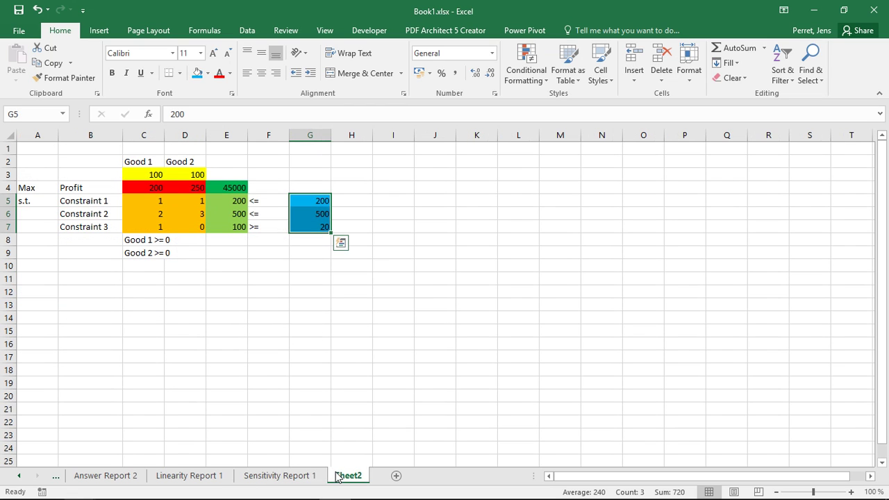
click(195, 189)
drag(196, 189, 197, 188)
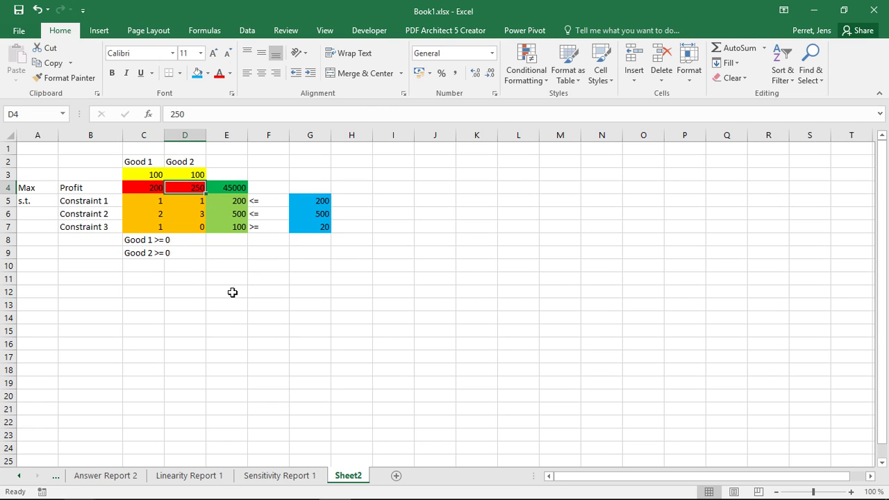
text(225)
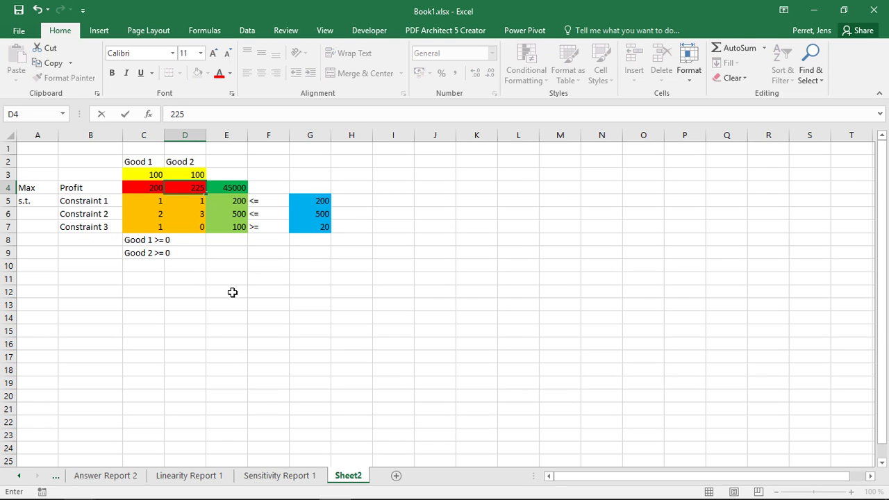
key(Return)
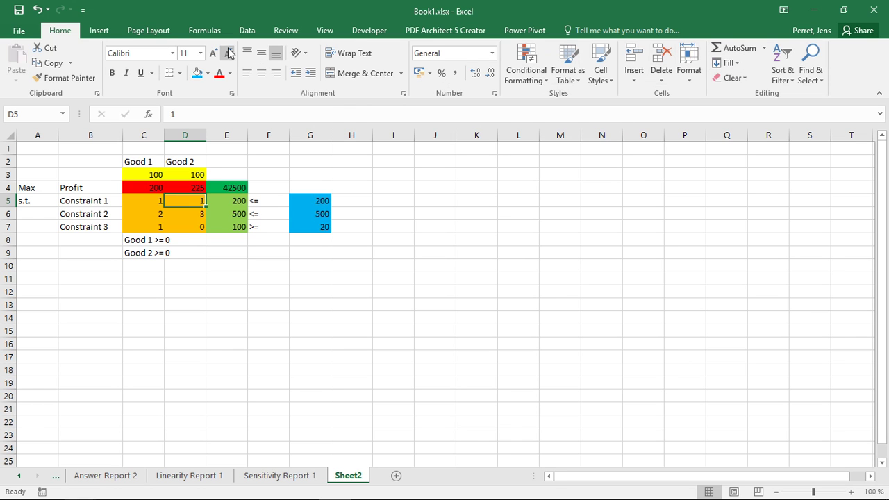
Step: Re-solve with Solver and confirm 100 units of each good with profit 42500
click(247, 31)
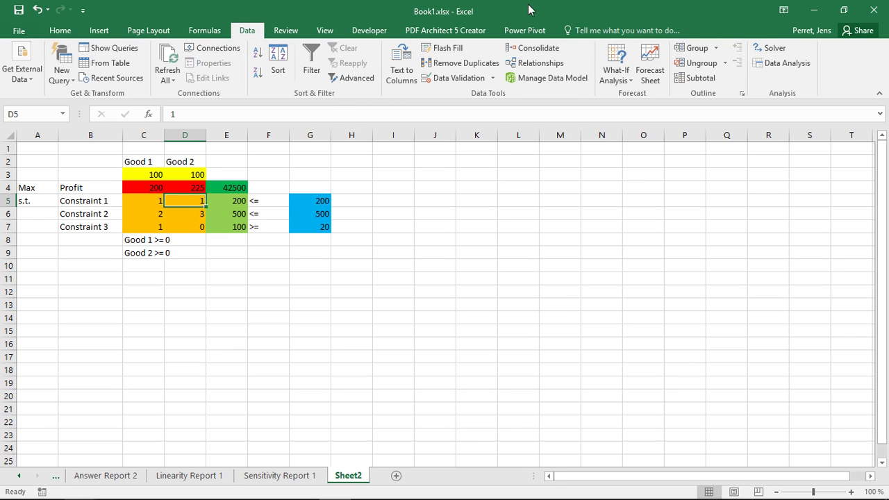
click(772, 48)
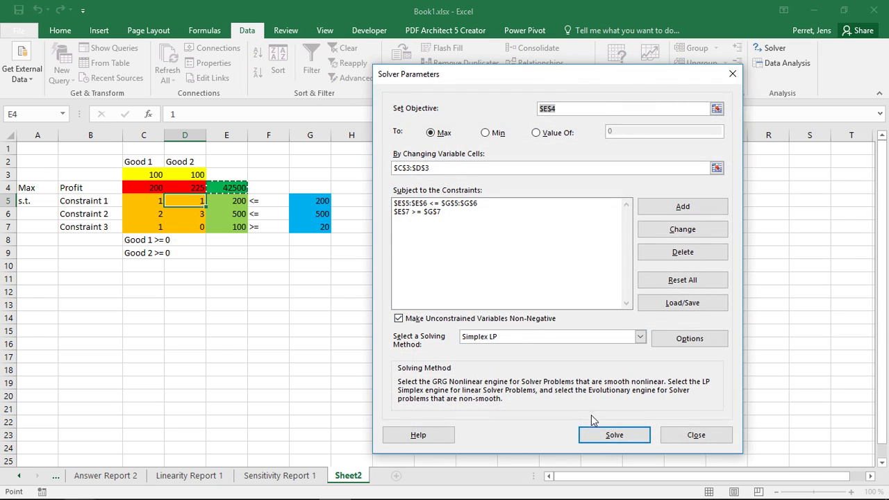
click(595, 435)
click(299, 281)
click(231, 186)
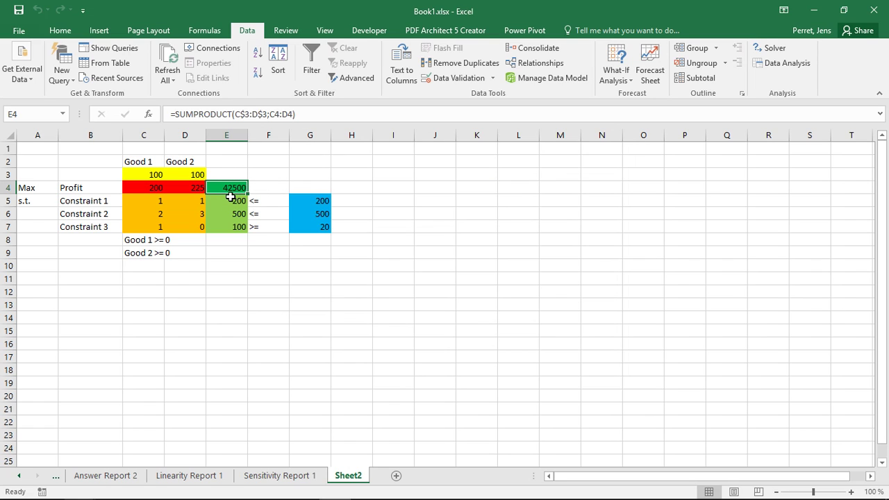
drag(154, 172, 179, 173)
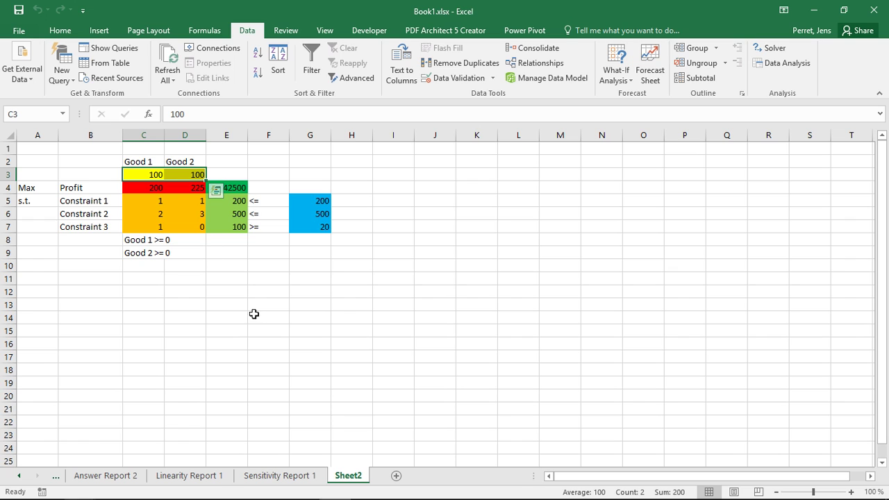
Step: Review the allowable increases and decreases in G9:H10 of Sensitivity Report 1, then return to Sheet2
click(302, 476)
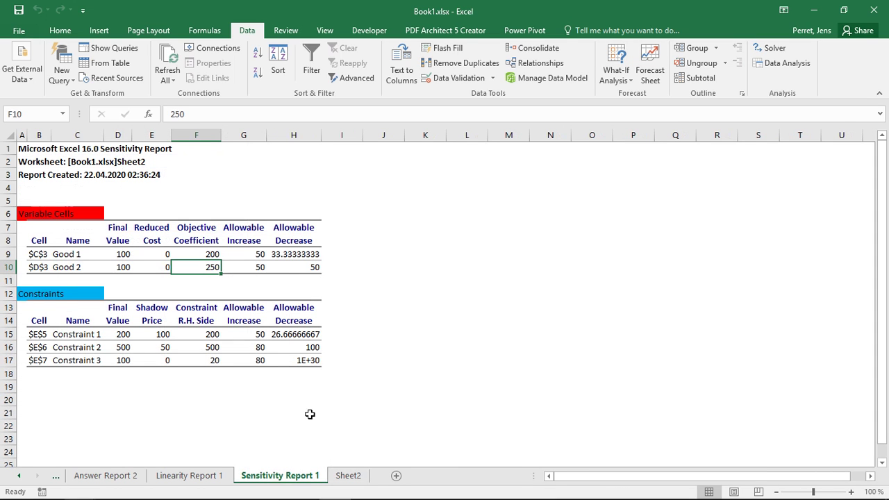
click(245, 255)
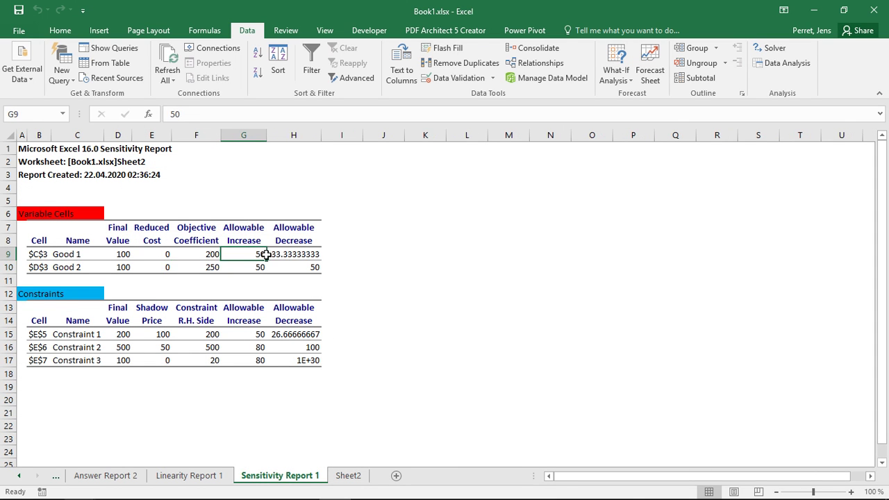
mouse_move(267, 255)
mouse_down()
mouse_move(260, 269)
mouse_move(268, 268)
mouse_up()
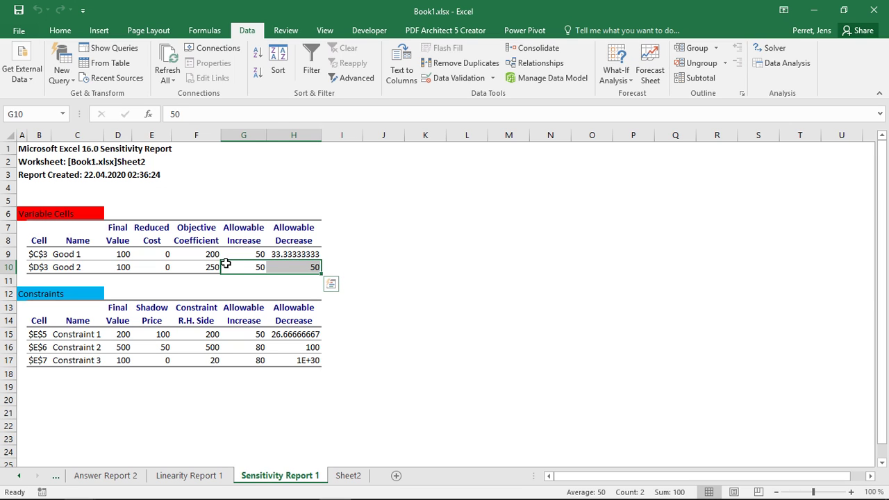
click(344, 475)
Step: Set Good 2's profit in D4 to 175 and re-solve the model with Solver
click(192, 189)
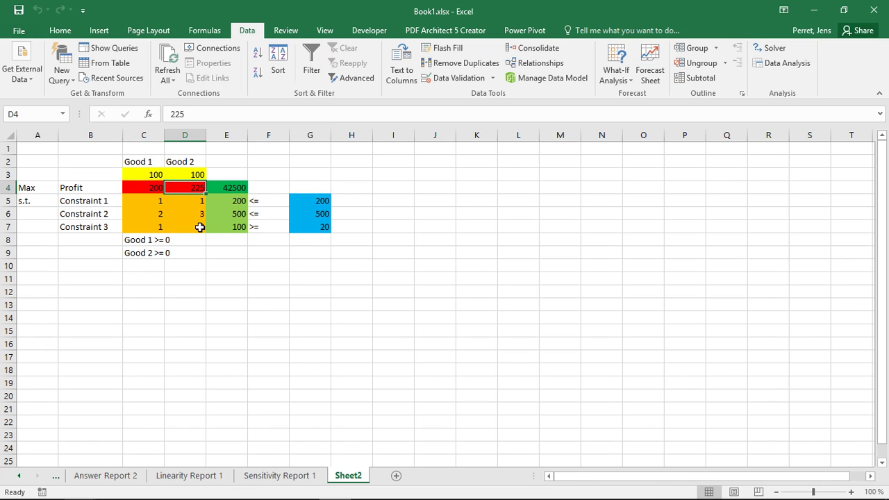
text(175)
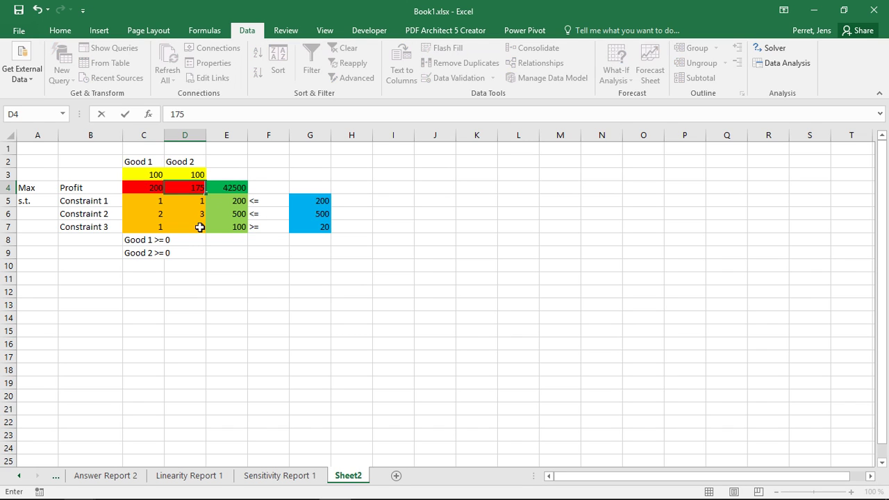
key(Return)
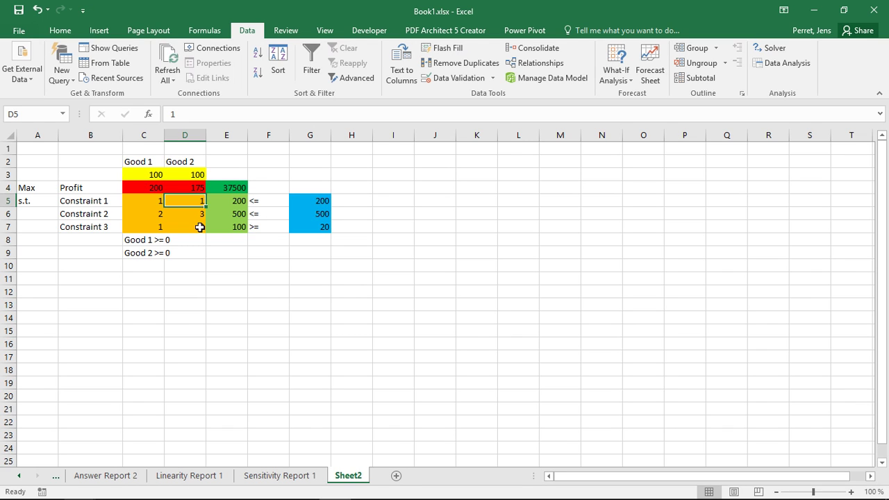
click(771, 49)
click(612, 434)
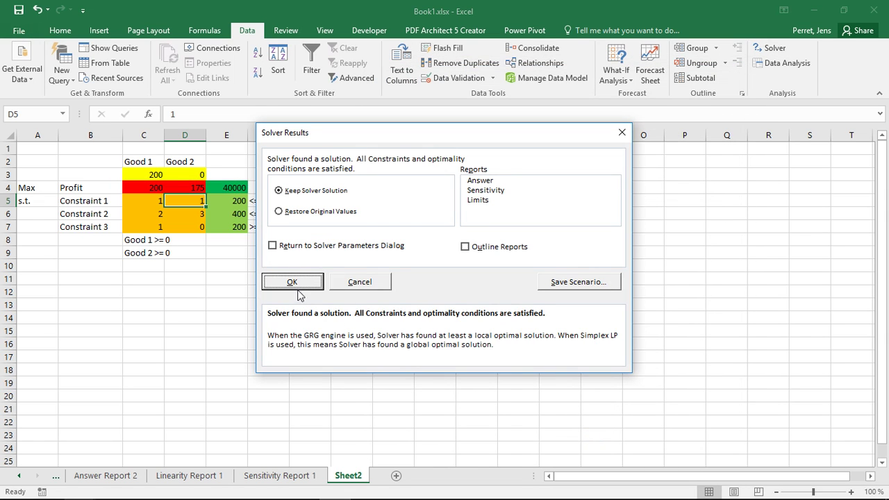
click(292, 282)
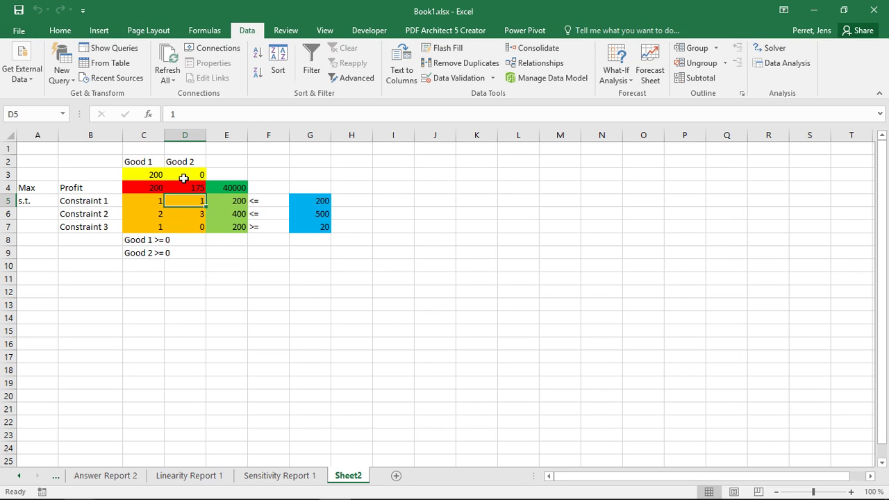
Step: Solve again and generate a new Sensitivity report for this optimum
click(755, 55)
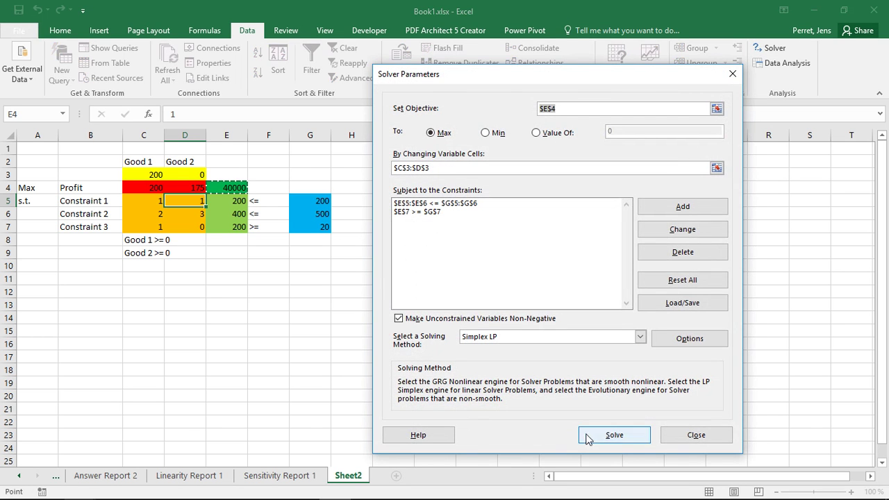
click(589, 438)
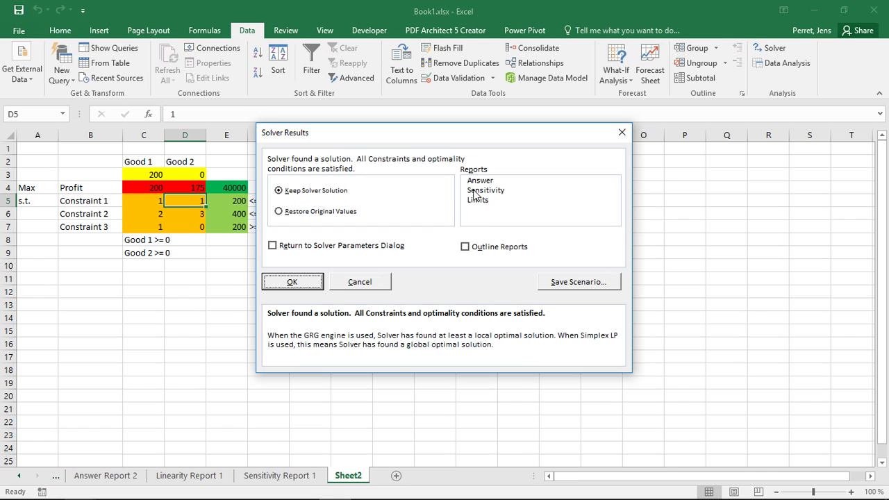
click(475, 192)
click(309, 278)
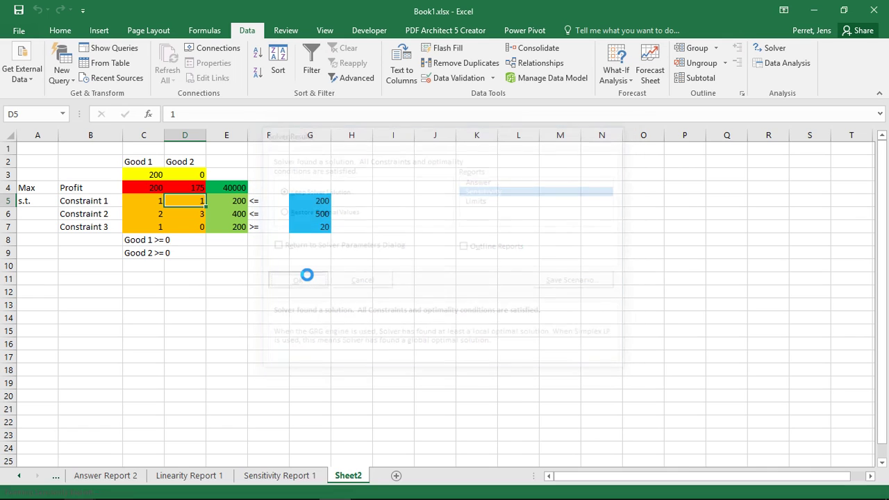
Step: Switch to Sensitivity Report 2 to see Good 2's reduced cost of -25
click(367, 476)
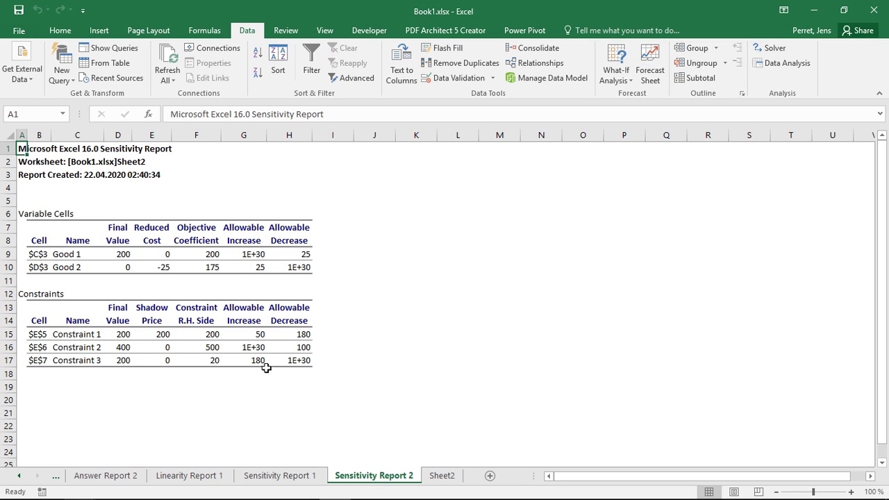
click(280, 476)
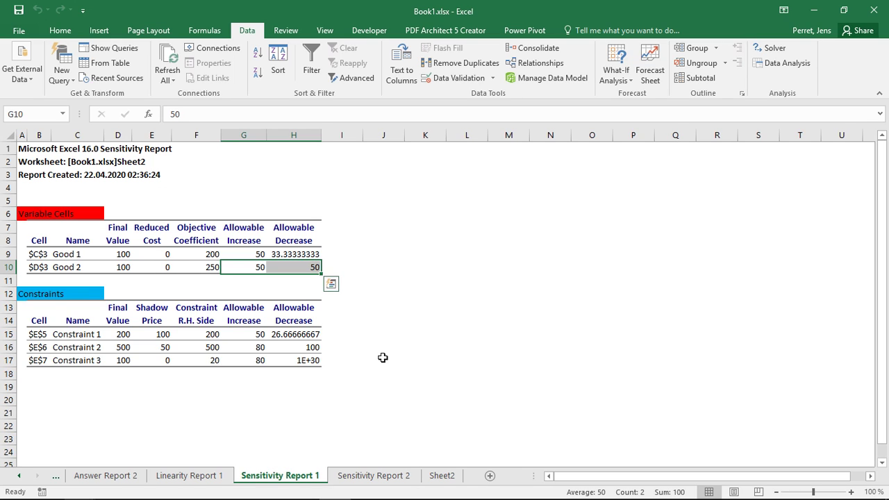
click(387, 477)
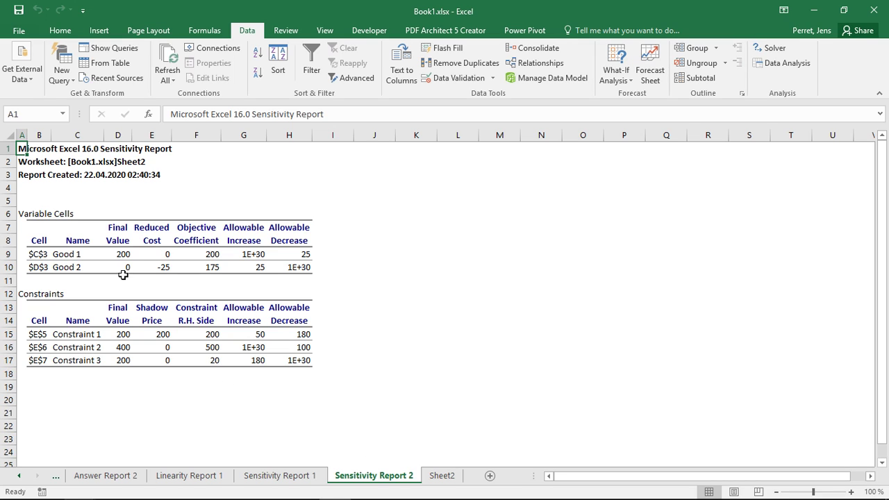
click(116, 268)
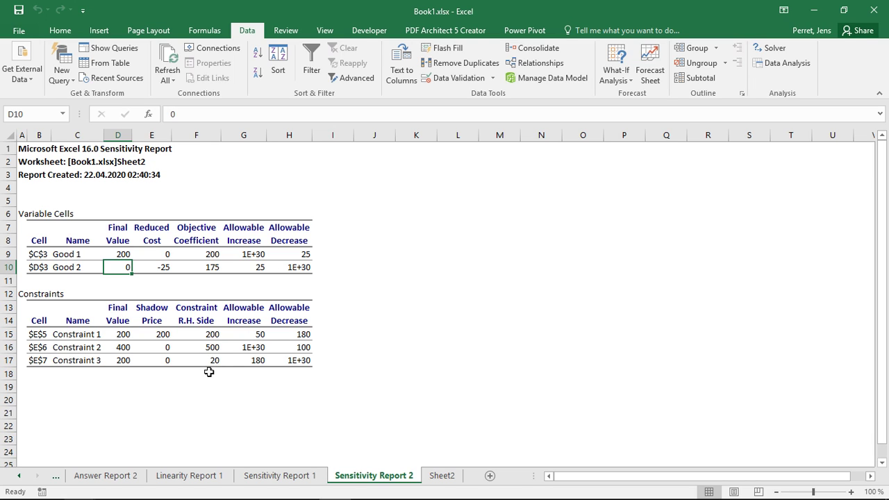
Step: Compare Sensitivity Reports 1 and 2, checking Constraint 1's allowable increase of 50, then return to Sheet2
click(285, 476)
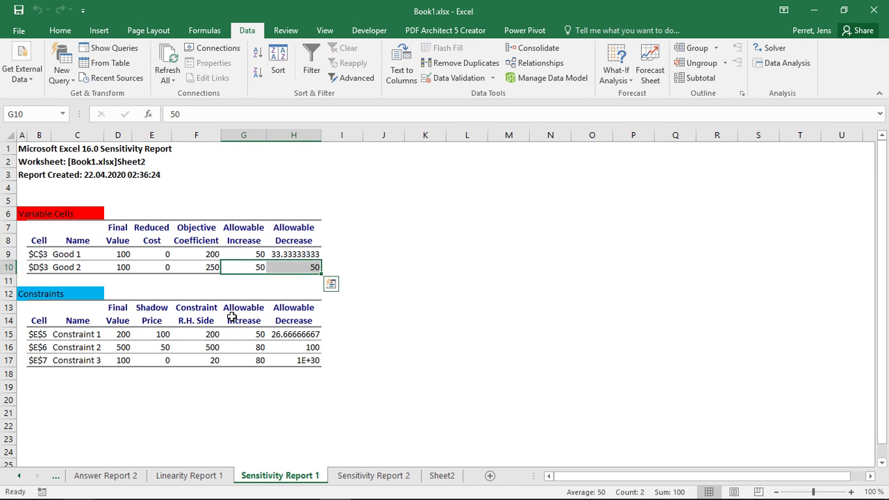
click(364, 478)
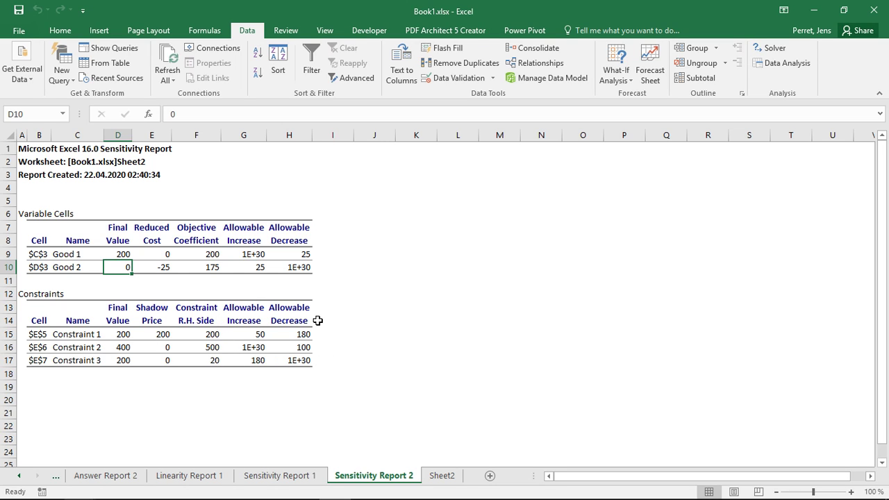
click(240, 341)
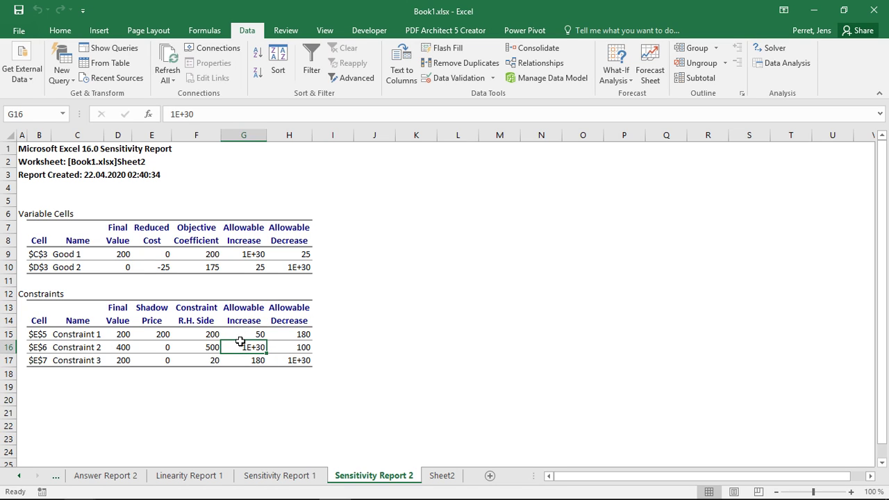
click(254, 333)
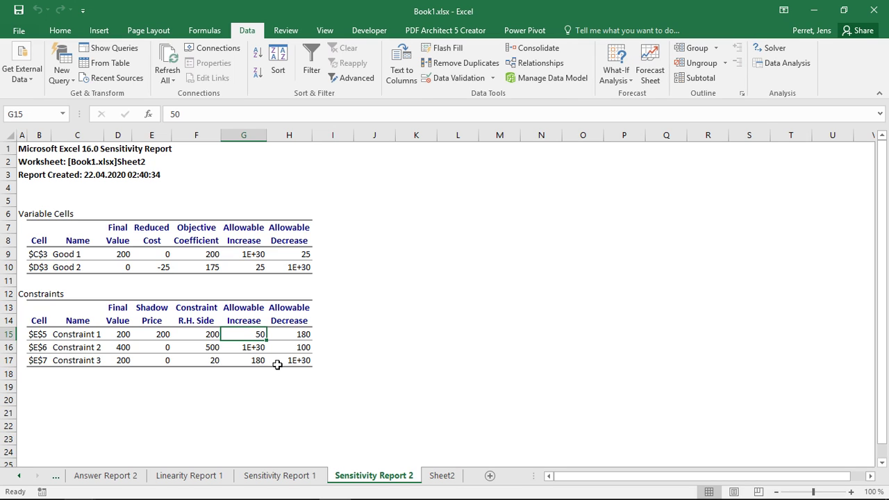
click(442, 476)
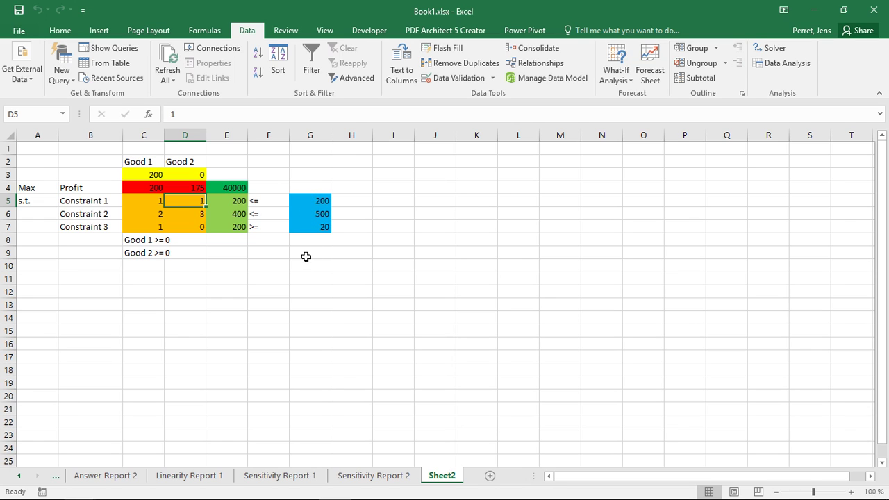
click(344, 477)
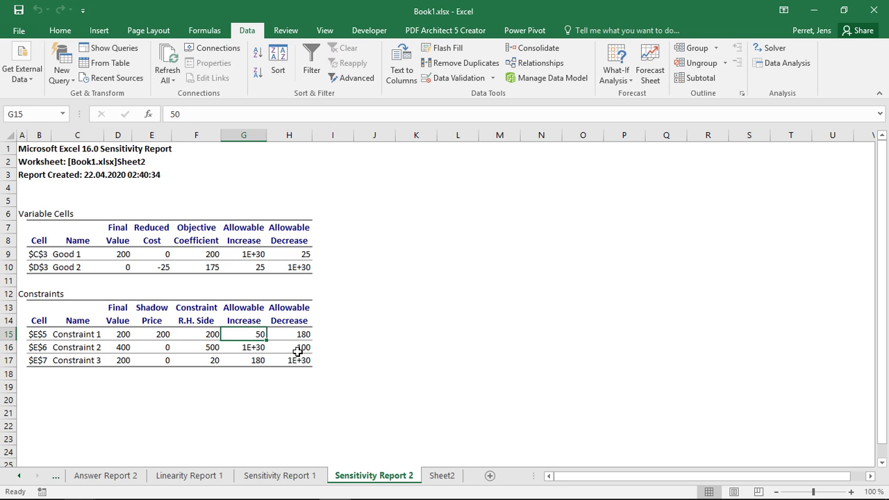
click(442, 476)
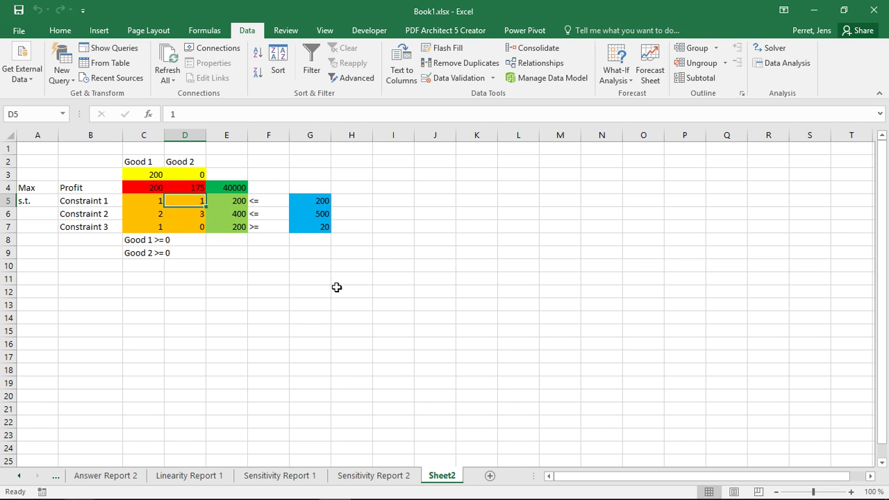
click(356, 478)
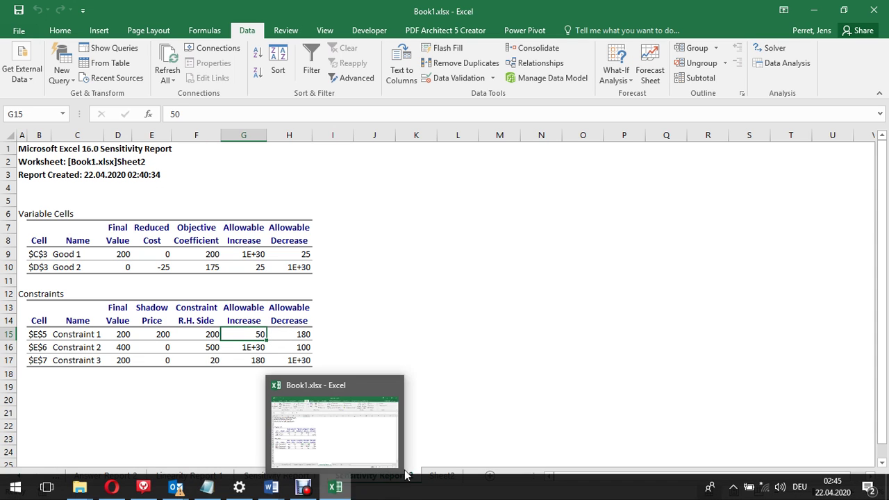
click(451, 476)
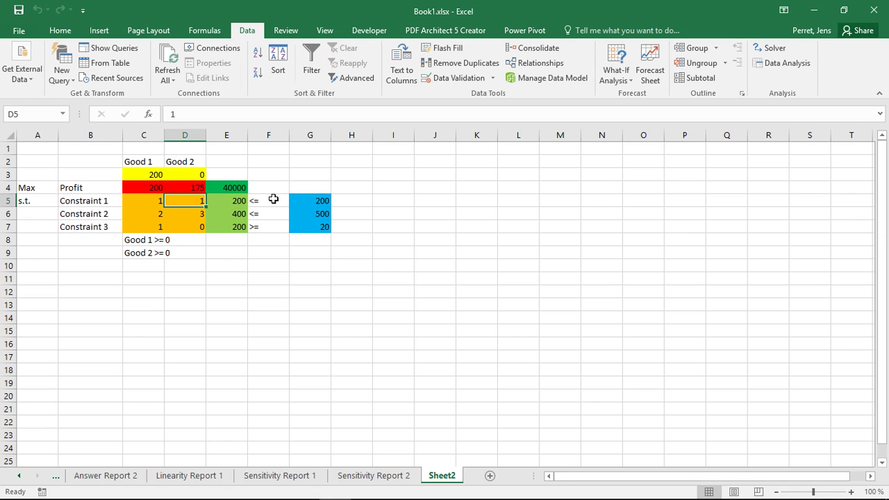
Step: Raise Constraint 1's limit in G5 to 220 and re-solve, giving 220 Good 1 and profit 44000
click(317, 200)
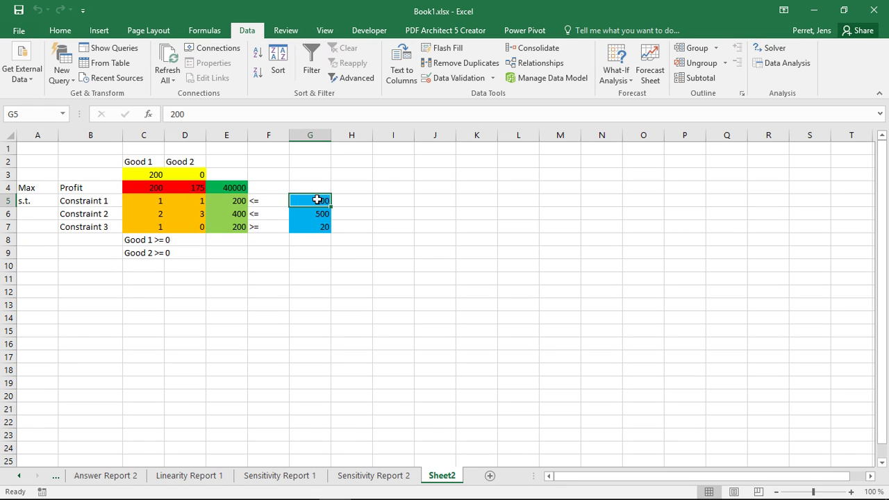
click(388, 480)
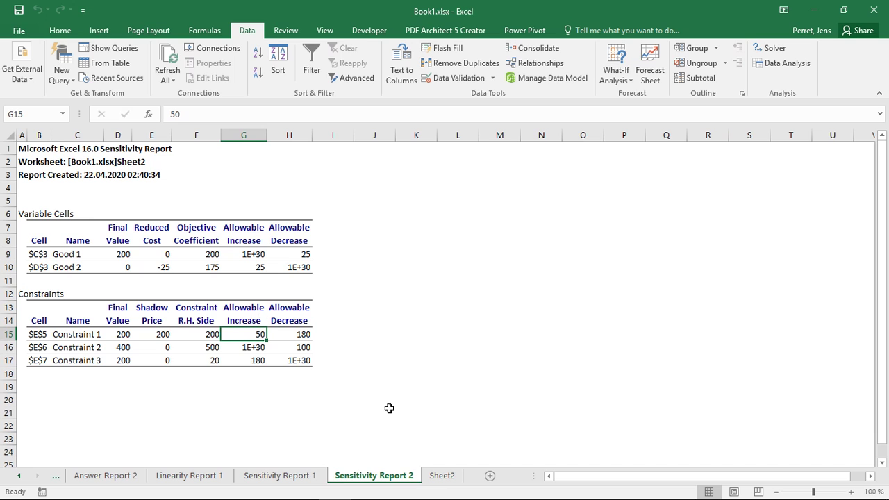
click(443, 478)
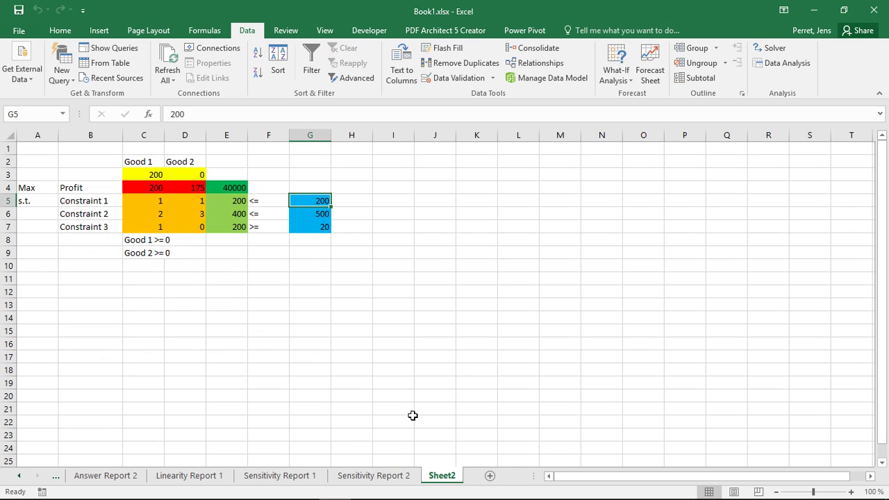
text(2)
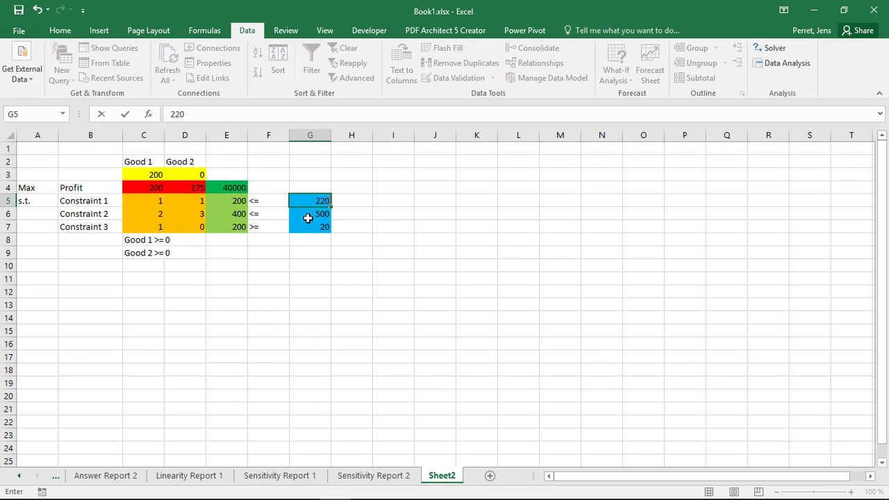
key(Tab)
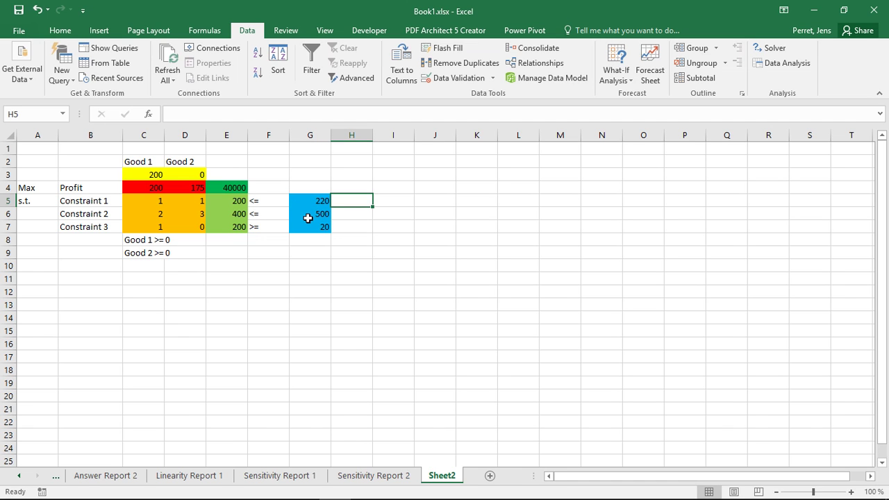
click(771, 48)
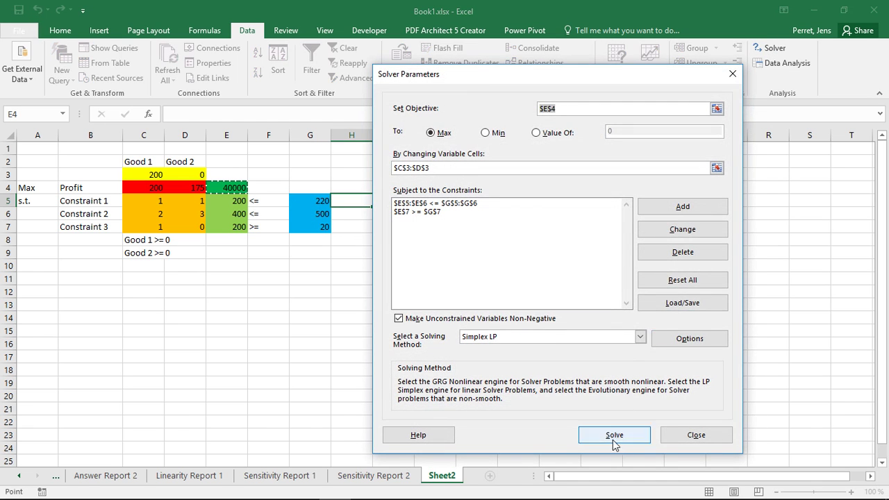
click(612, 437)
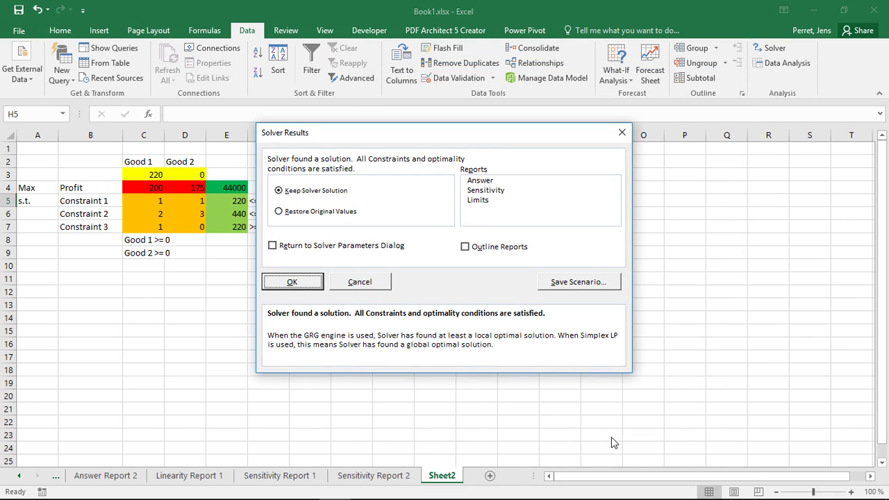
click(295, 283)
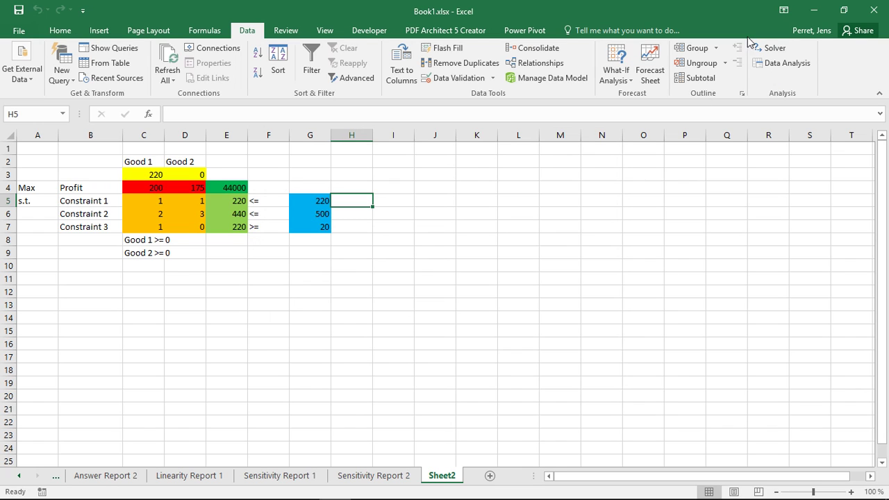
Step: Reset Constraint 1's limit in G5 to 200 and re-solve the model with Solver
click(317, 202)
text(200)
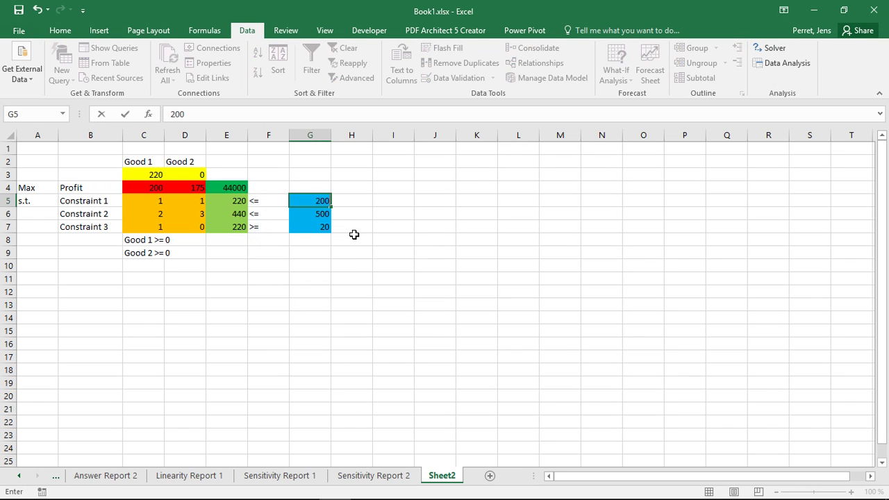
key(Tab)
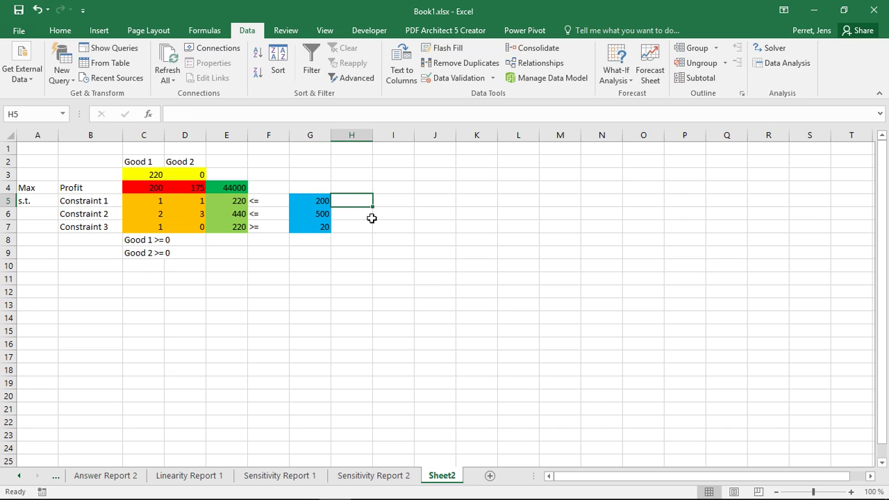
click(771, 48)
click(613, 434)
click(285, 282)
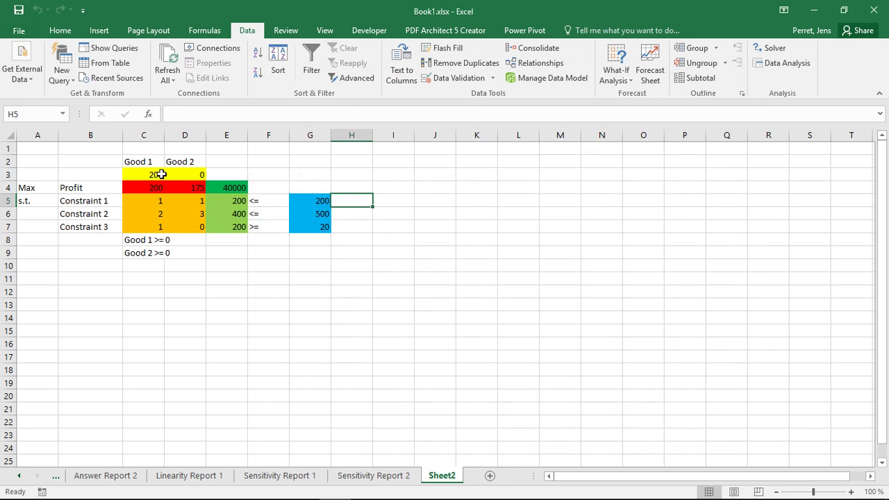
Step: Check the Good 1 and Good 2 quantities in C3:D3 and the profit formula in E4
drag(157, 174, 172, 175)
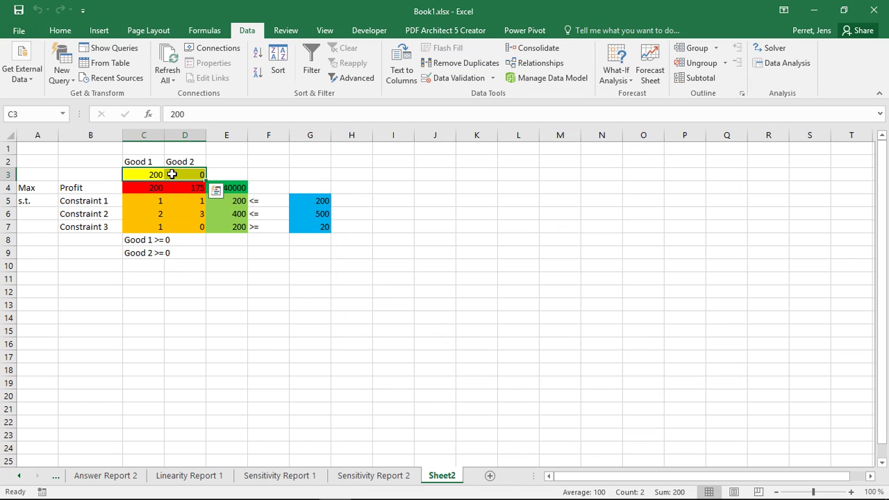
click(229, 189)
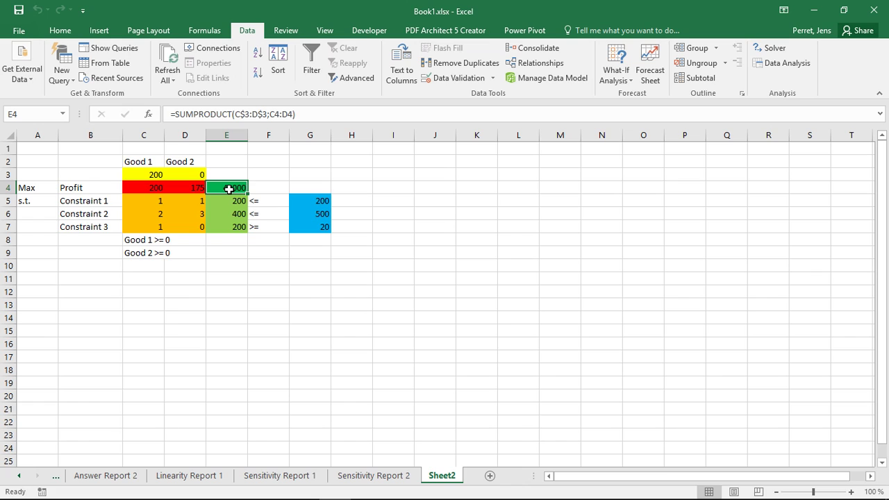
click(144, 178)
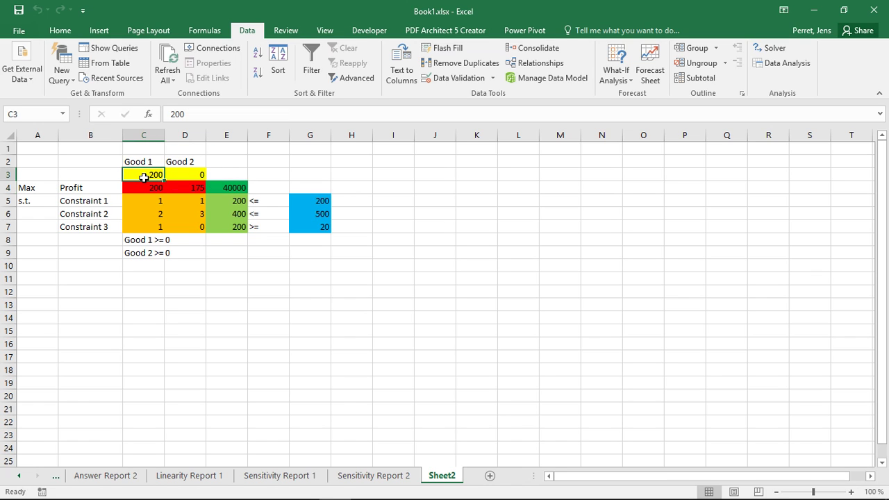
click(199, 175)
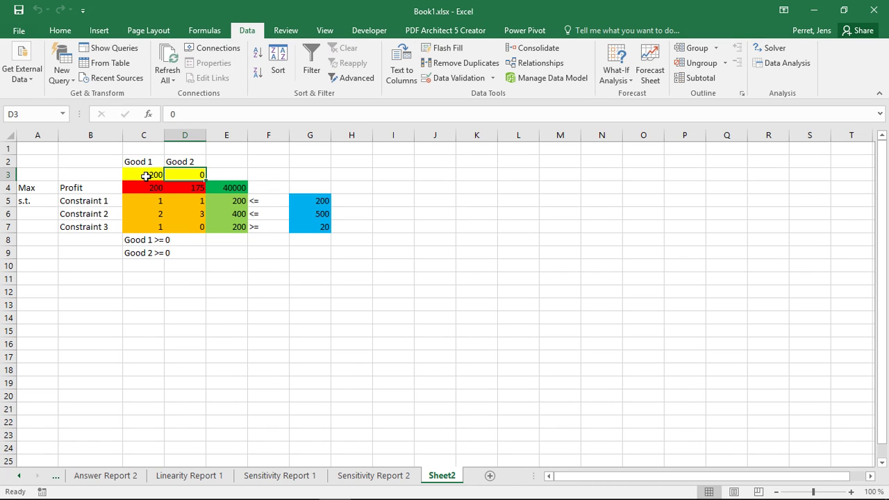
click(366, 477)
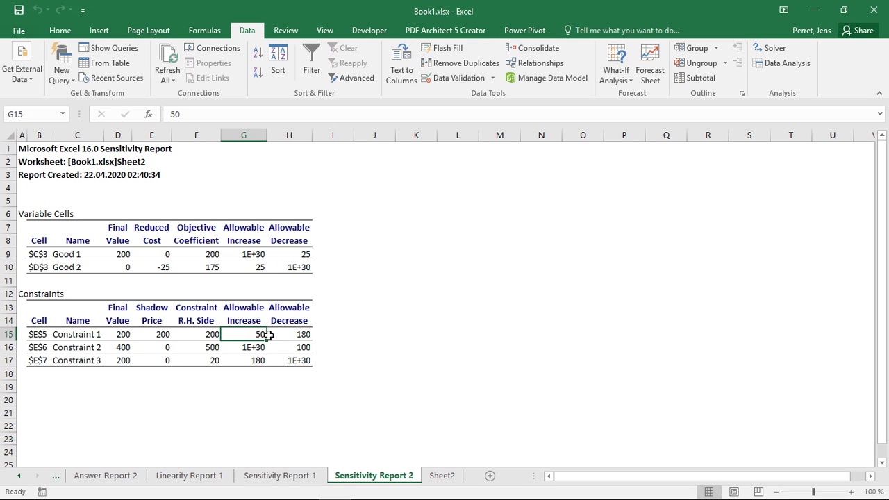
click(442, 476)
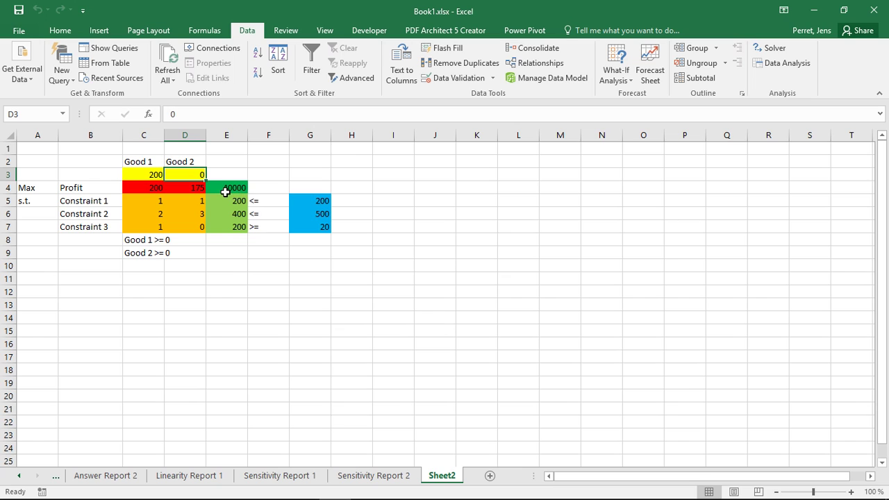
Step: Enter 210 as Constraint 1's limit in G5 and re-solve, giving 210 Good 1 and profit 42000
click(327, 202)
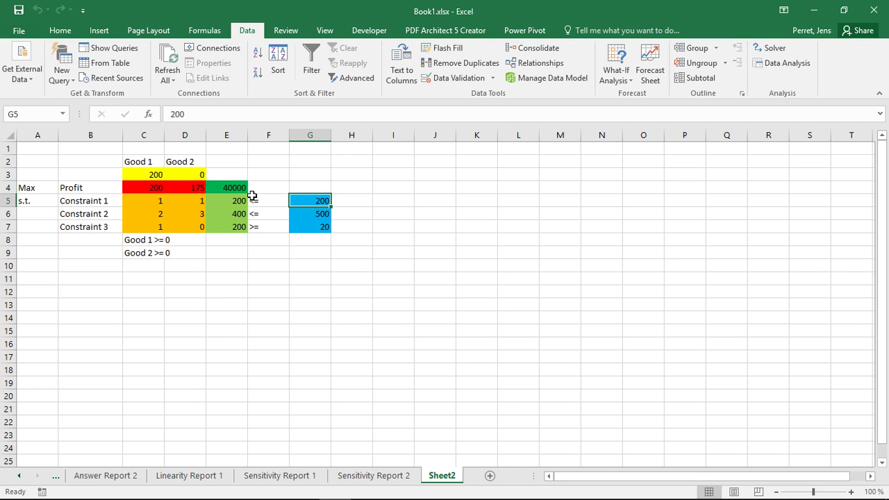
text(2)
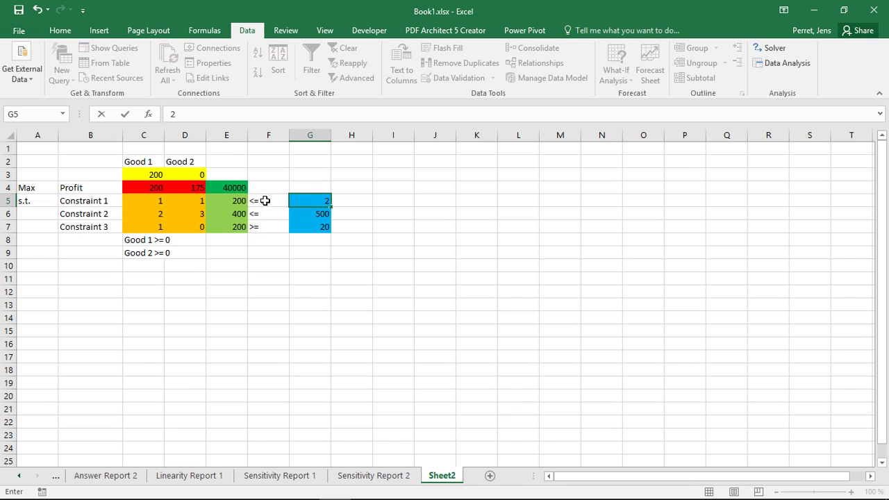
text(10)
key(Tab)
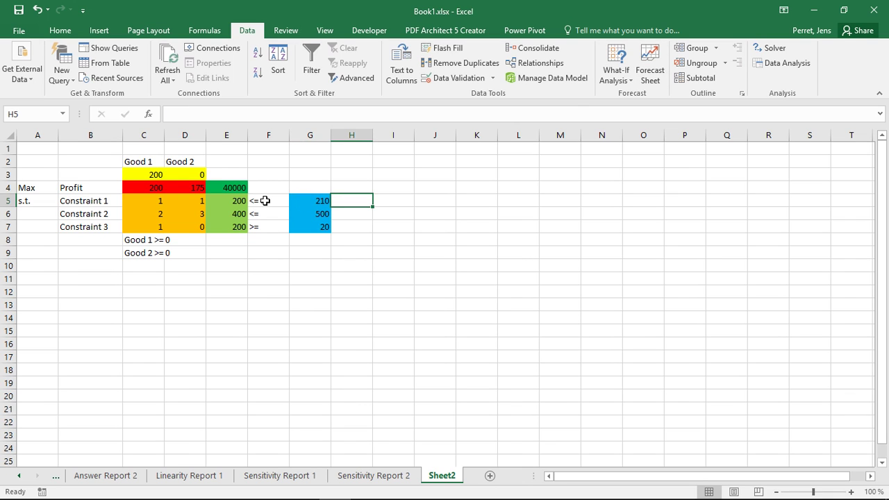
click(753, 54)
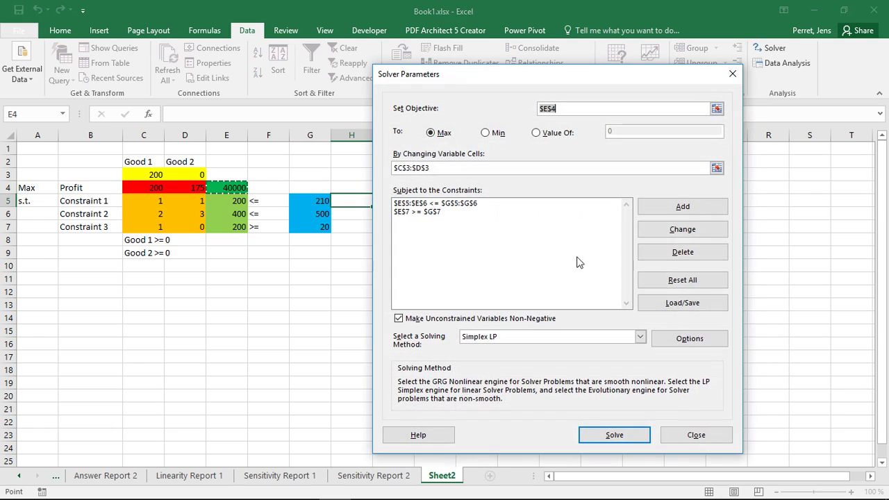
click(597, 432)
click(317, 285)
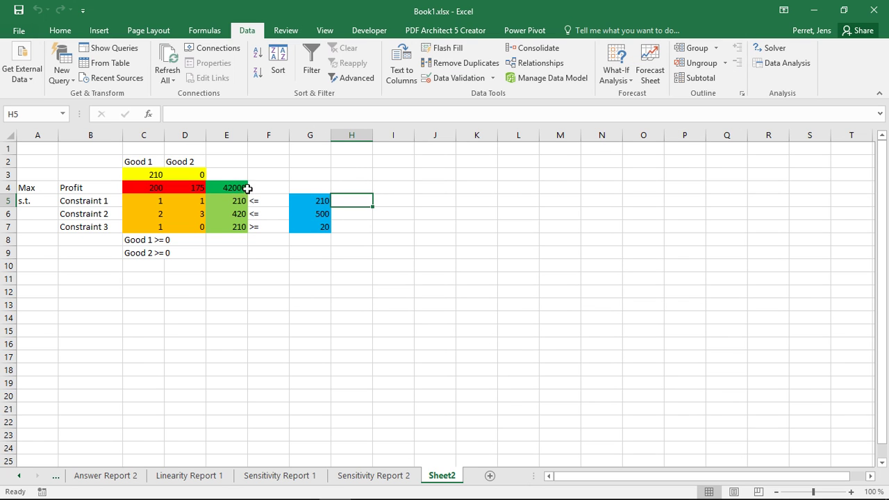
Step: Return to Sensitivity Report 2 and inspect Constraint 2's shadow price of 0 in the Shadow Price column
click(399, 477)
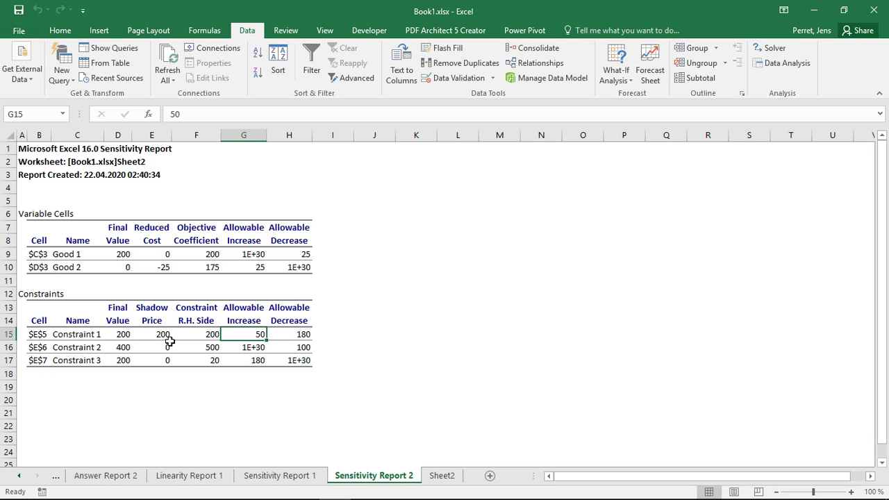
click(168, 342)
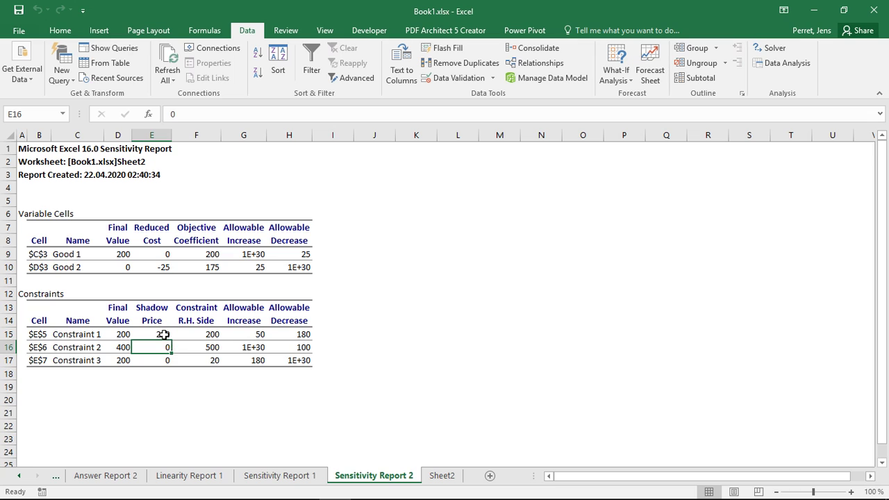
click(164, 334)
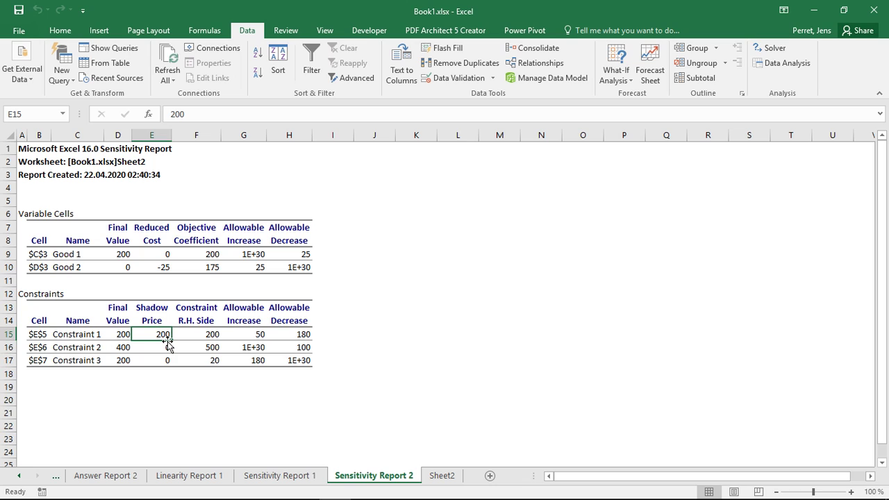
drag(254, 335, 286, 335)
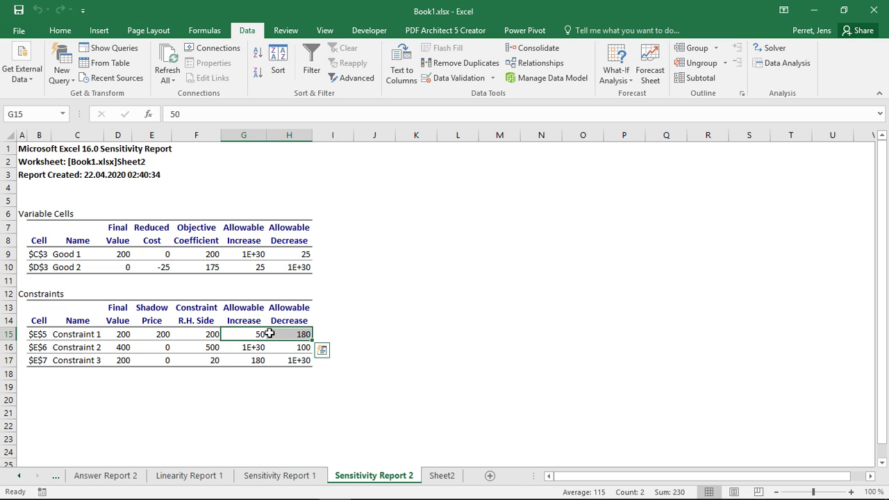
Step: Compare Sensitivity Report 1 with Report 2, then go back to the Sheet2 model showing profit 42000
click(310, 476)
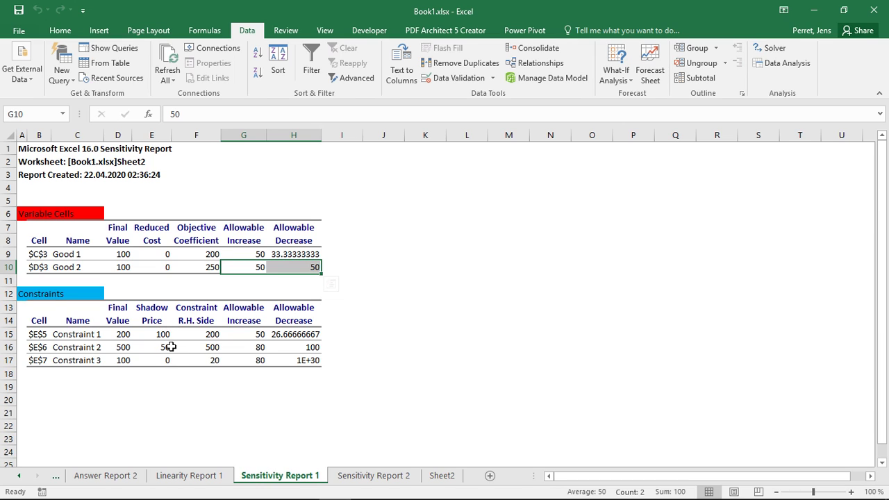
click(354, 478)
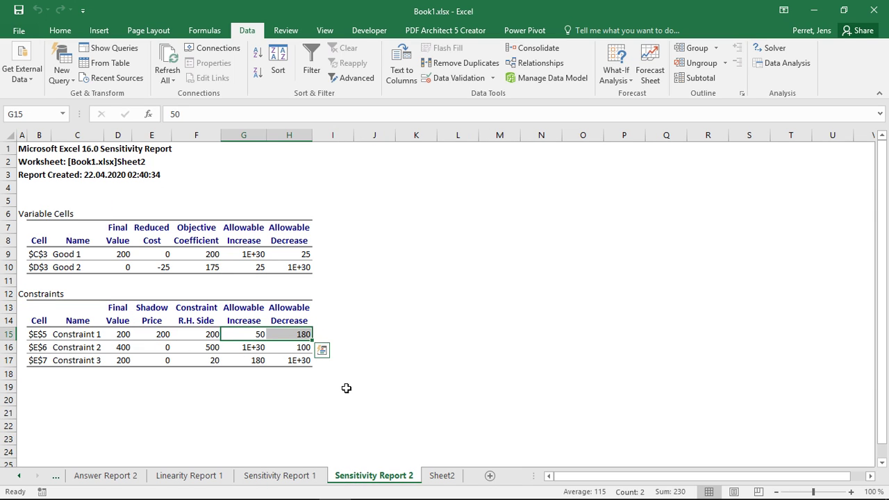
click(454, 476)
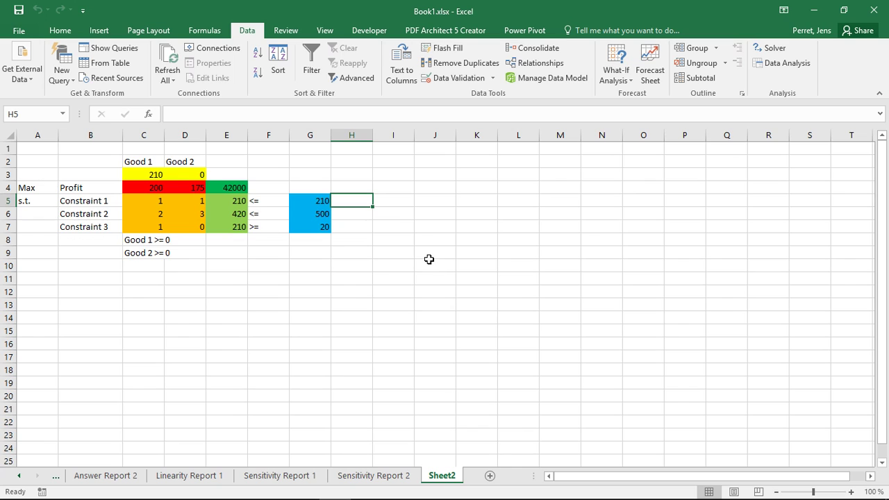
click(157, 186)
drag(170, 186, 183, 186)
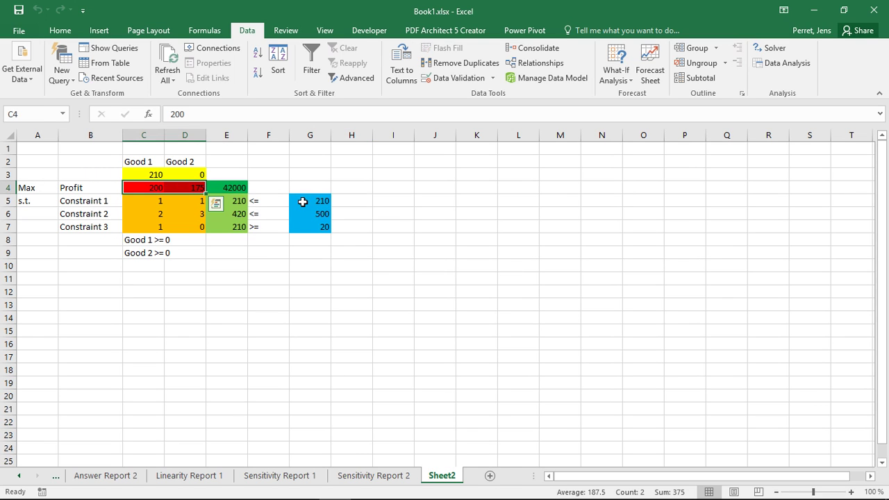
drag(303, 201, 309, 232)
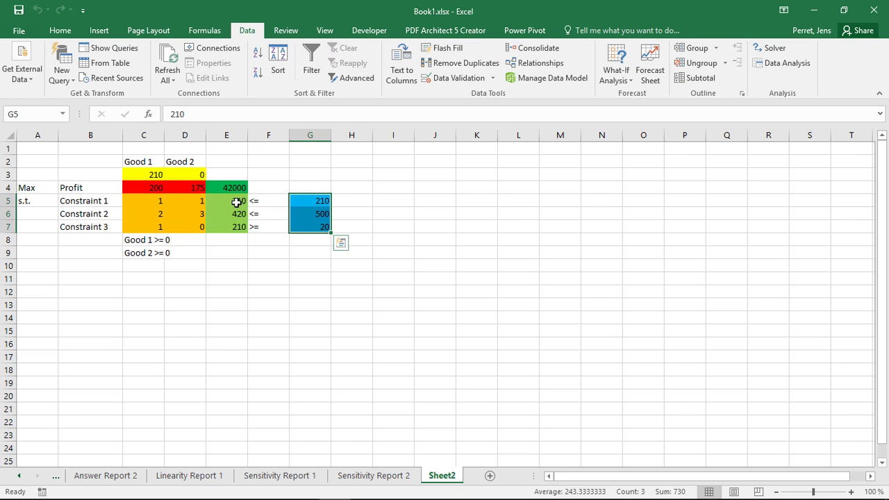
drag(145, 174, 241, 227)
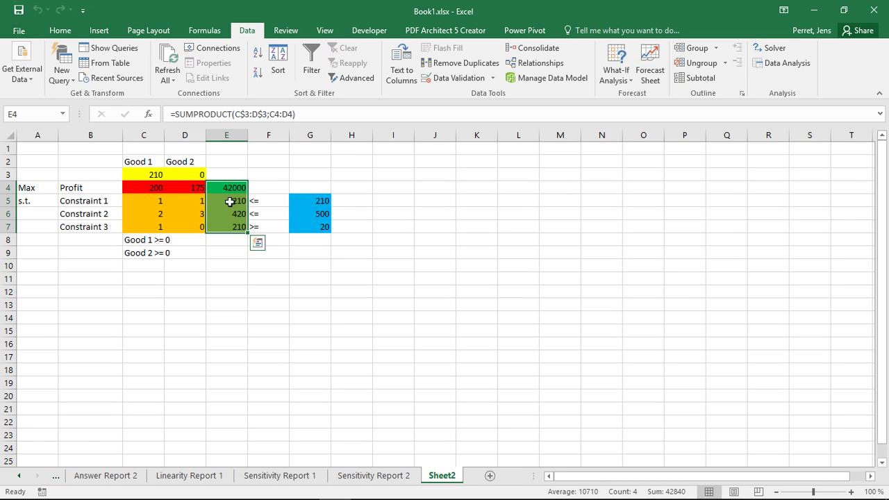
drag(148, 201, 170, 225)
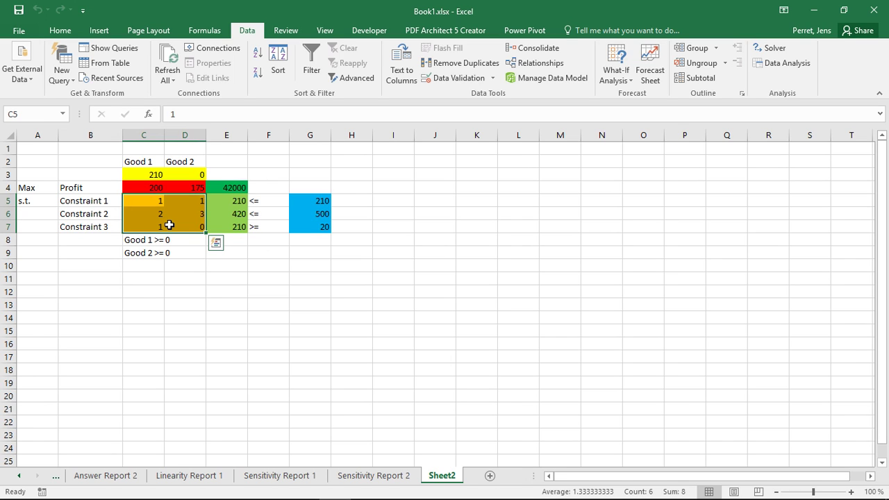